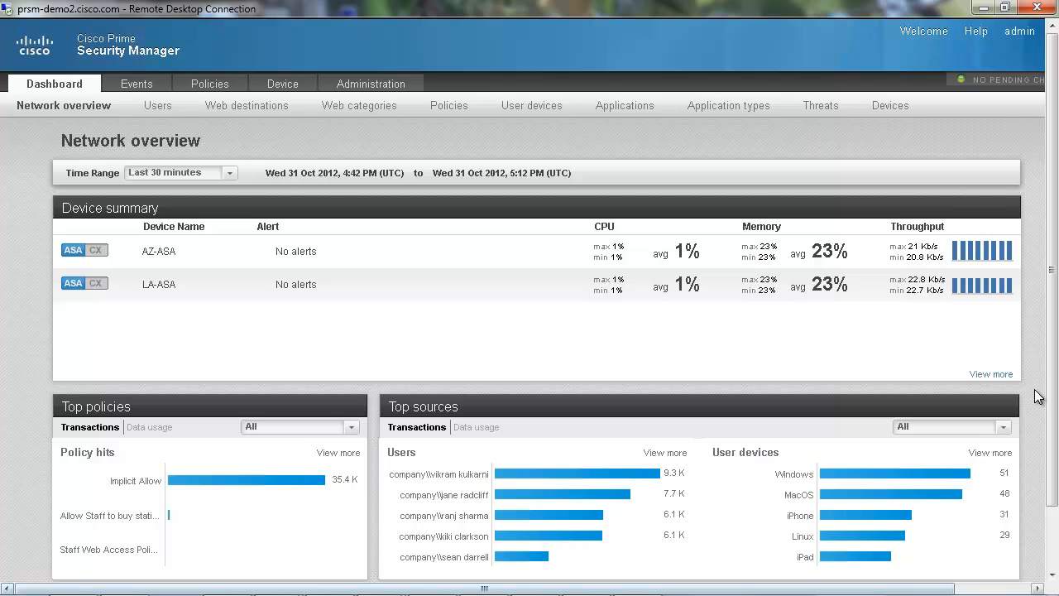
# Scroll down to Top destinations and open the Social Networking web category drill-down
pyautogui.scroll(-3, 1038, 397)
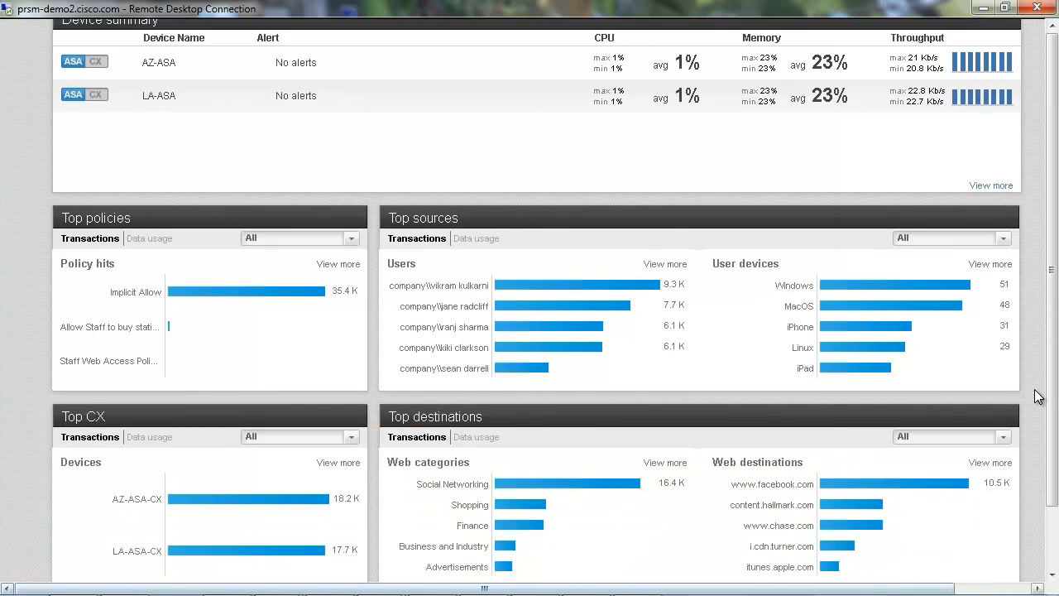
pyautogui.scroll(-1, 1038, 397)
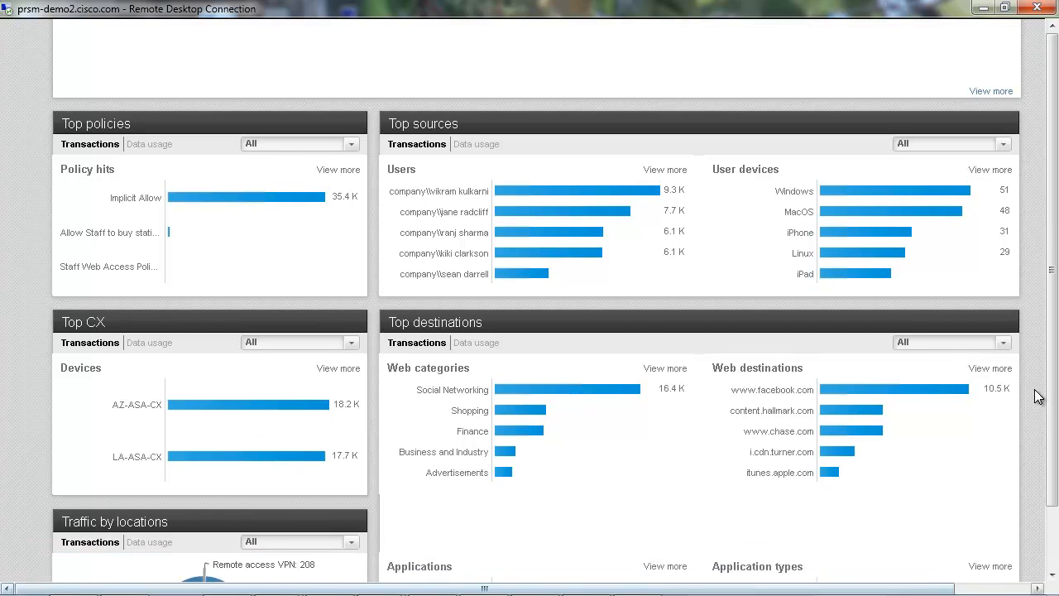
pyautogui.scroll(-1, 1038, 397)
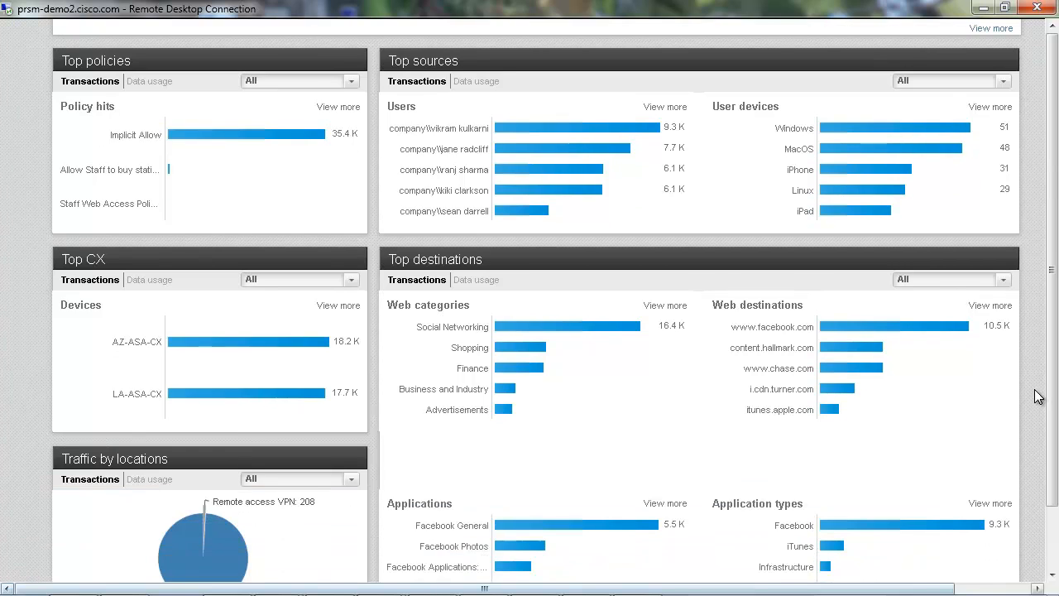
pyautogui.click(586, 327)
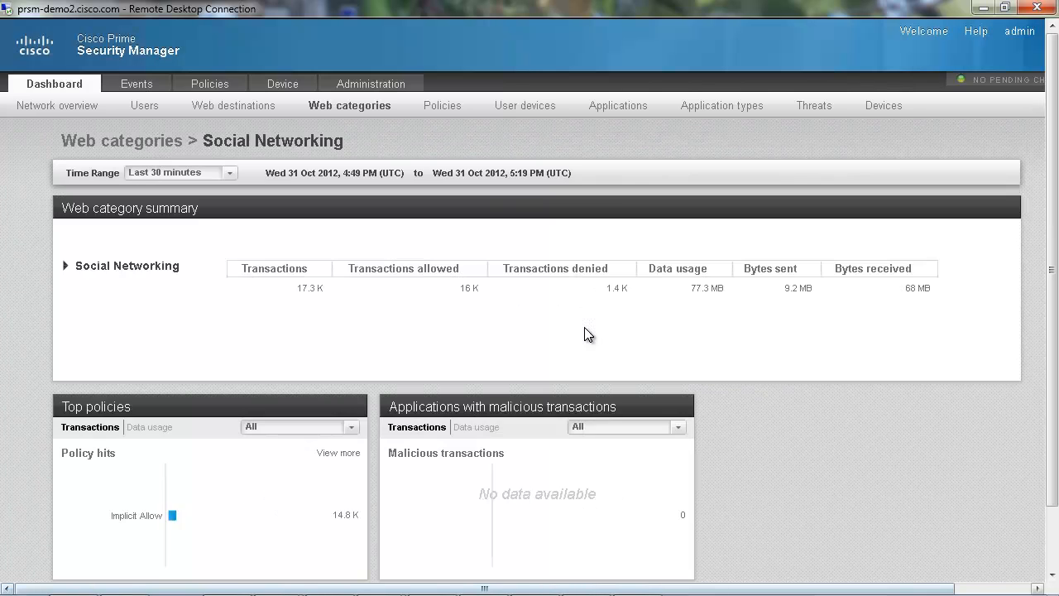
pyautogui.click(65, 265)
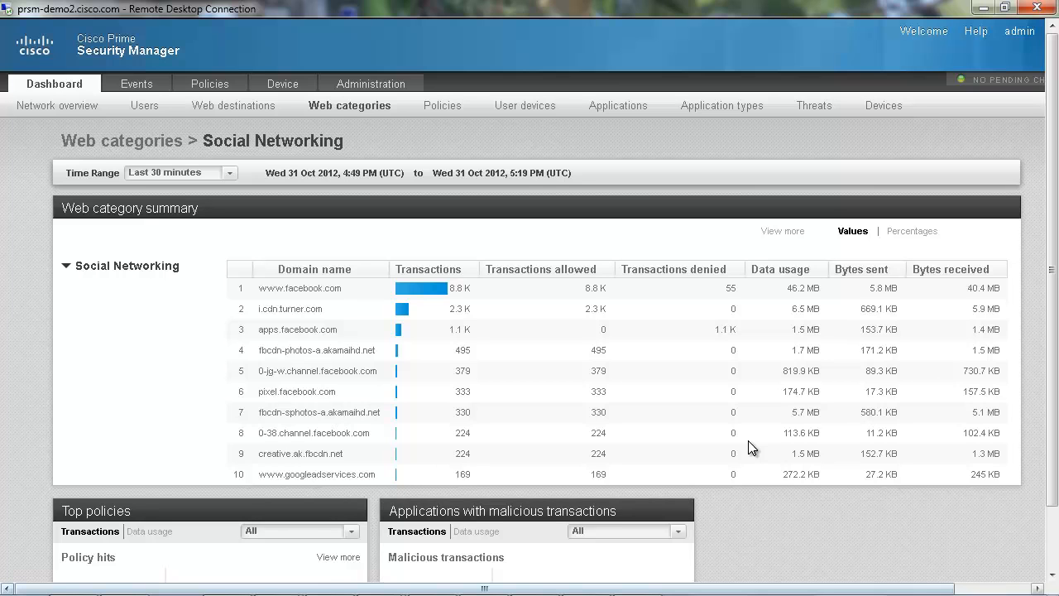
pyautogui.scroll(-3, 748, 440)
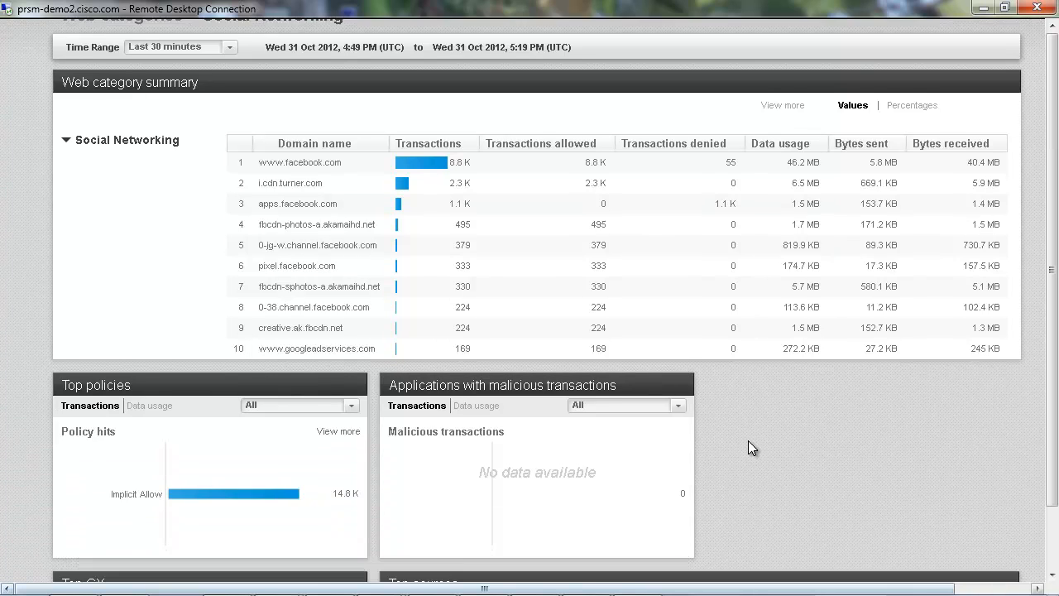
pyautogui.scroll(-2, 748, 440)
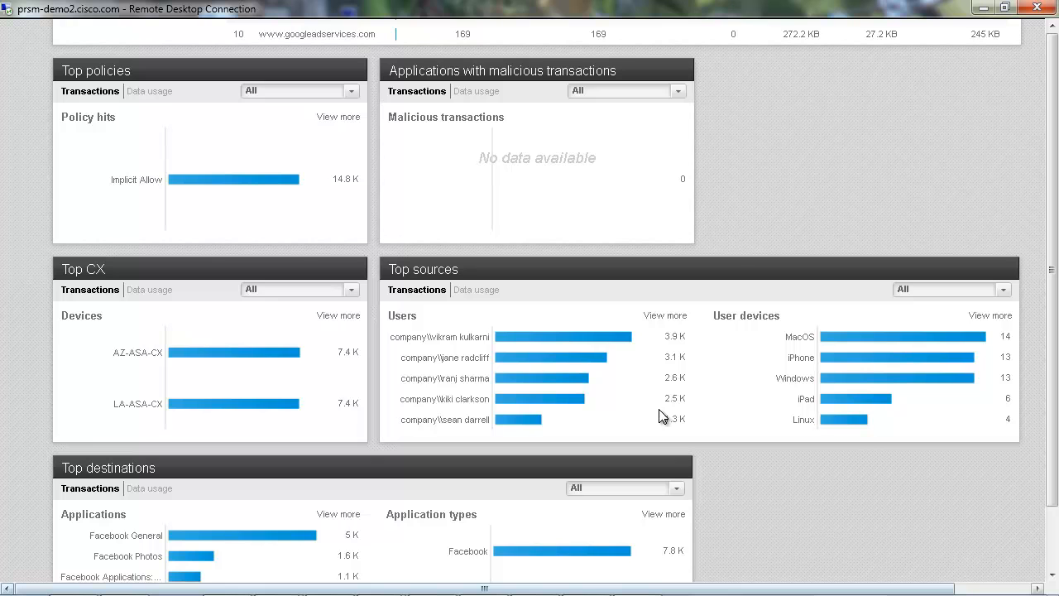
pyautogui.scroll(5, 933, 190)
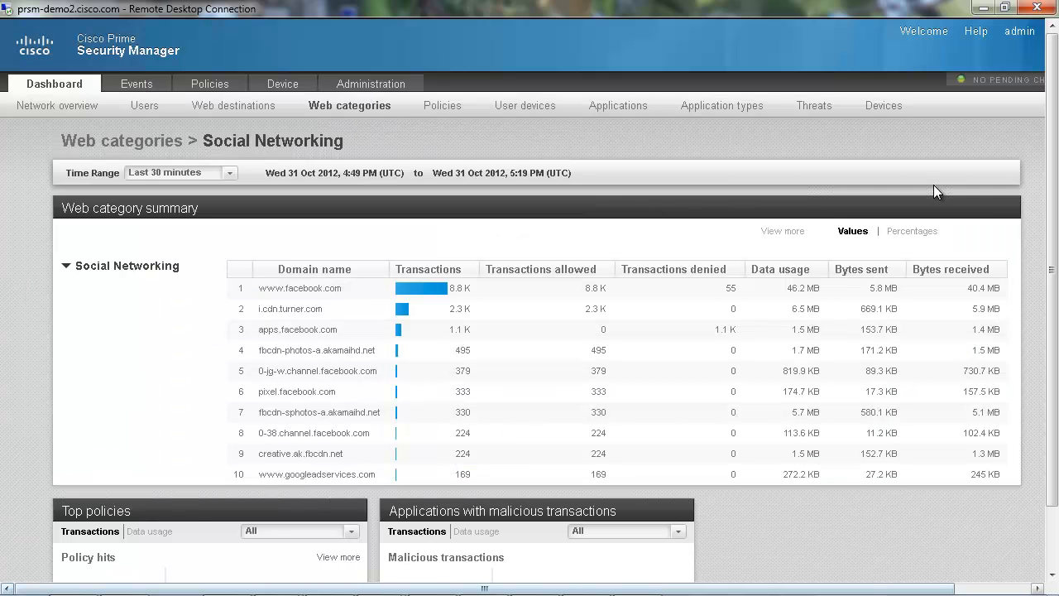
# Go to the Policies page listing the Access and Access2 policy sets
pyautogui.moveTo(209, 86)
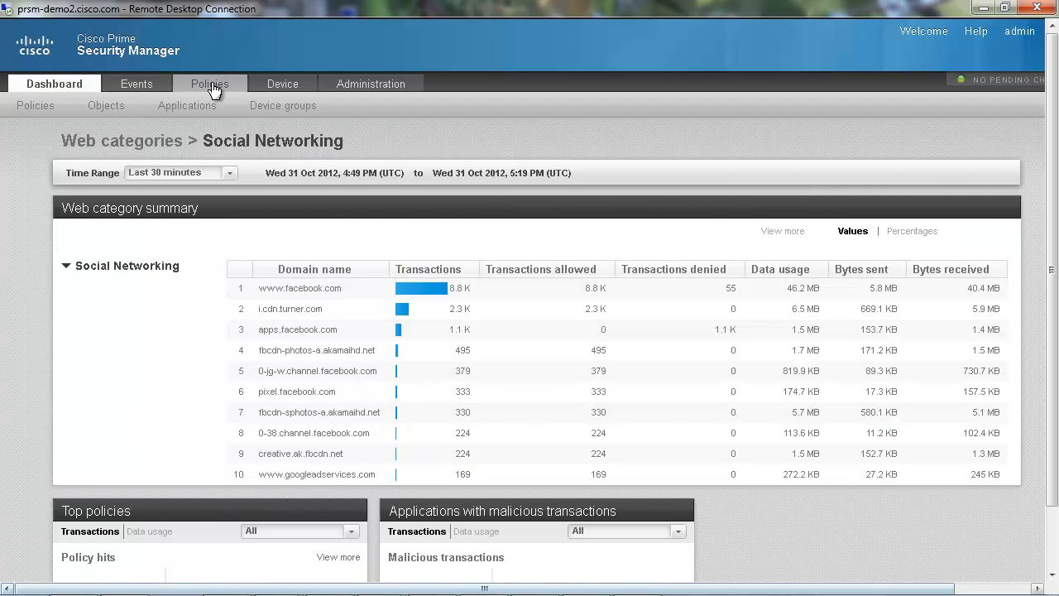
pyautogui.click(35, 106)
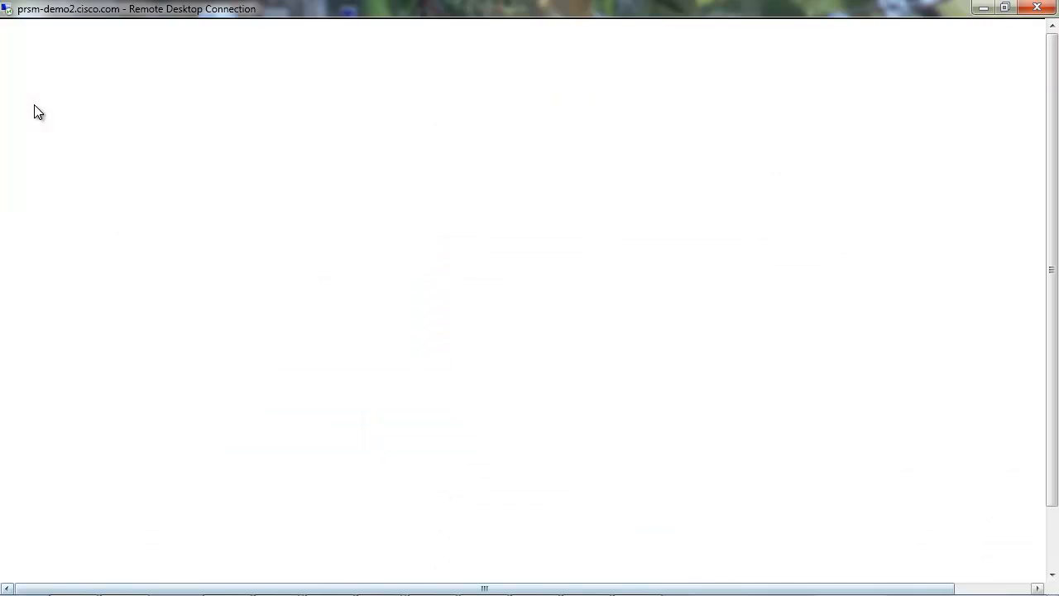
pyautogui.scroll(-2, 34, 105)
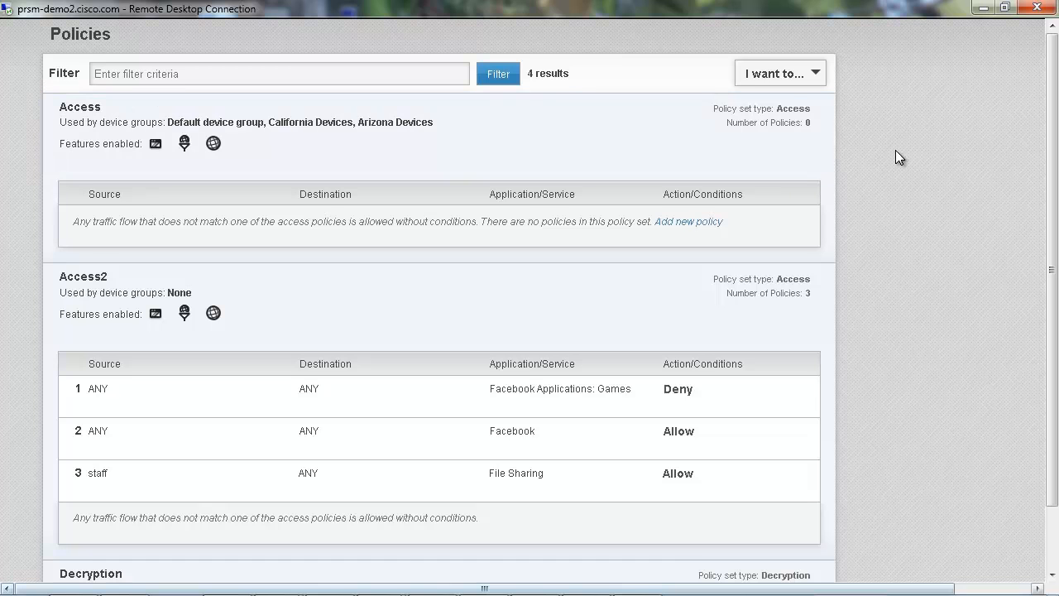
pyautogui.scroll(2, 895, 150)
pyautogui.scroll(1, 895, 152)
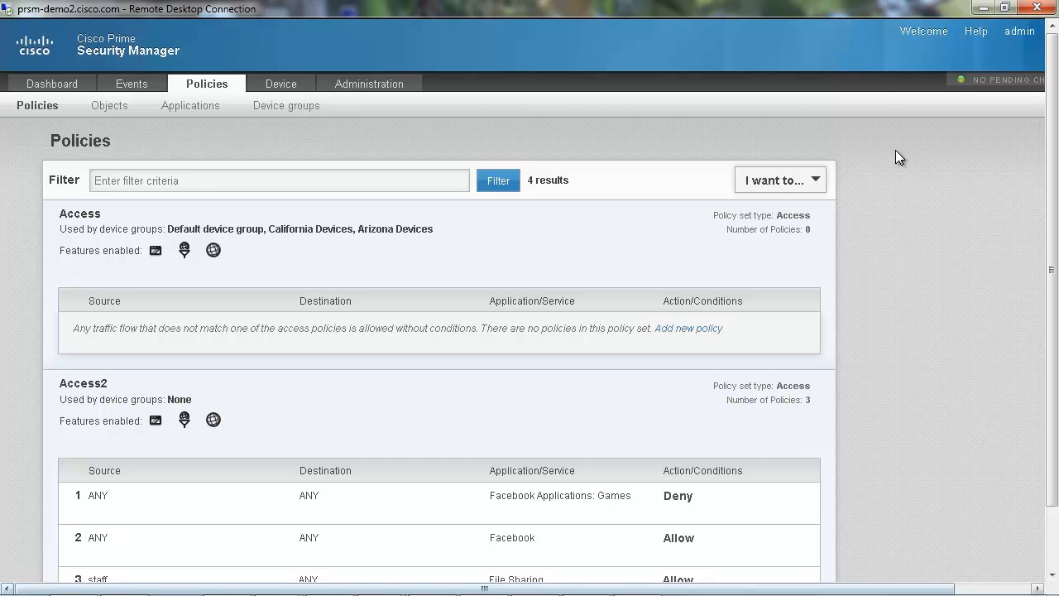
pyautogui.moveTo(91, 283)
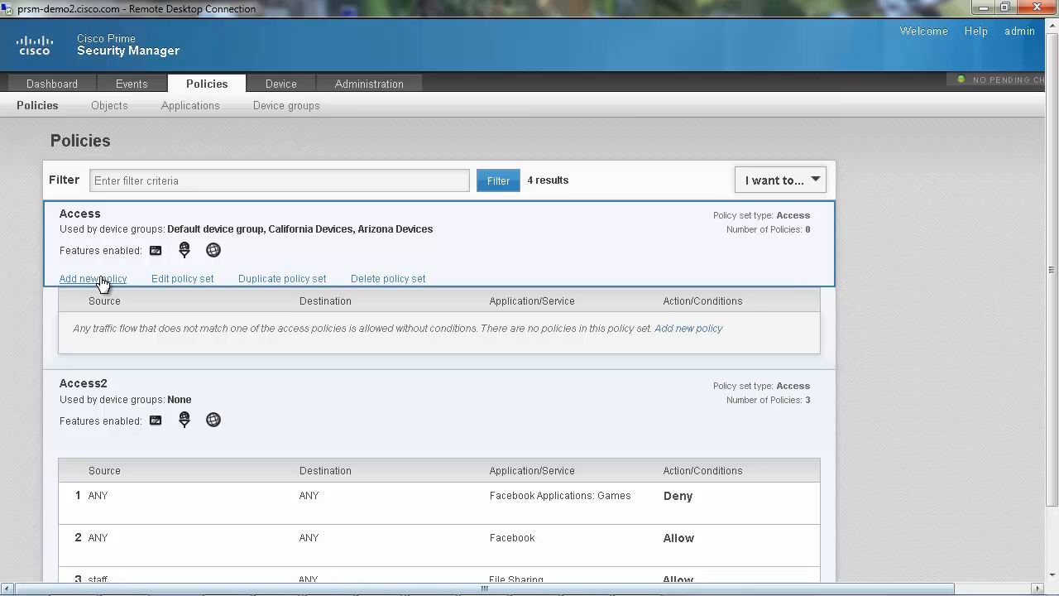
# Add a Deny policy 'Deny Adult and other web categories to everyone' to the Access set and start a new destination object
pyautogui.click(100, 280)
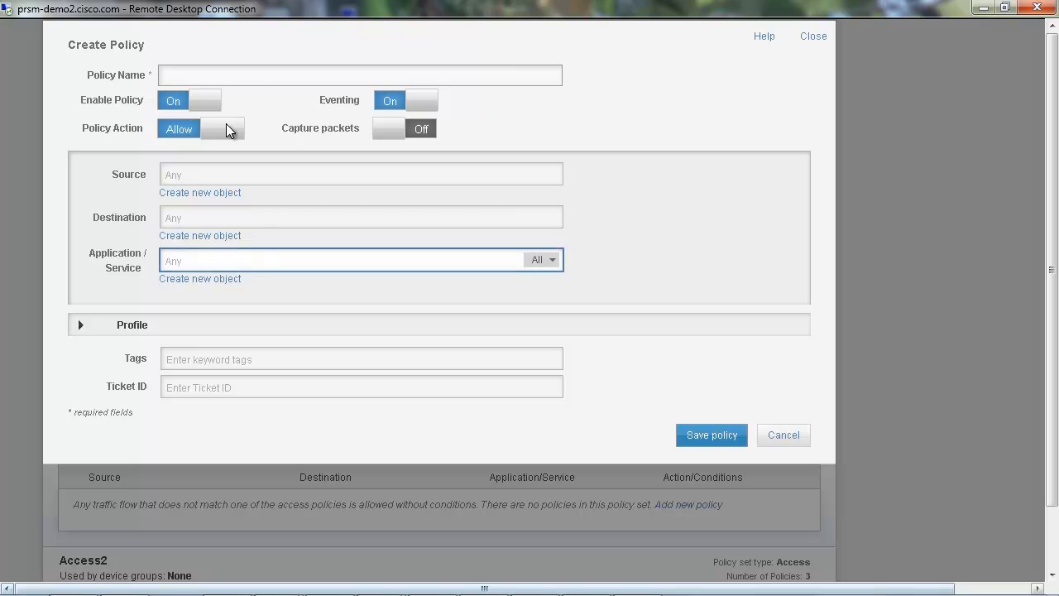
pyautogui.click(261, 80)
pyautogui.write('Deny Ad')
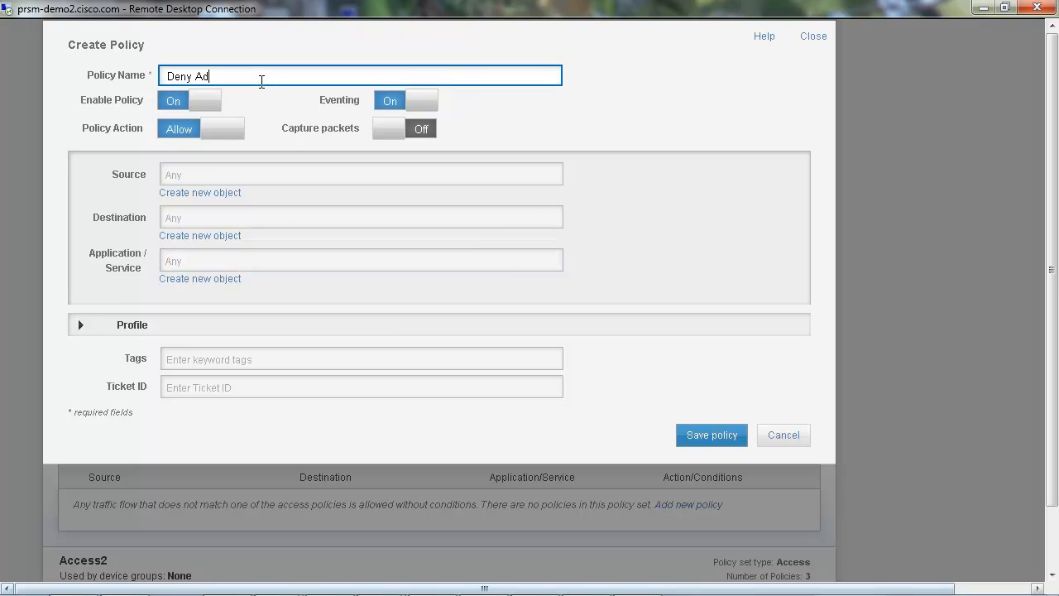
pyautogui.write('ult and other web categories to everyone')
pyautogui.click(224, 129)
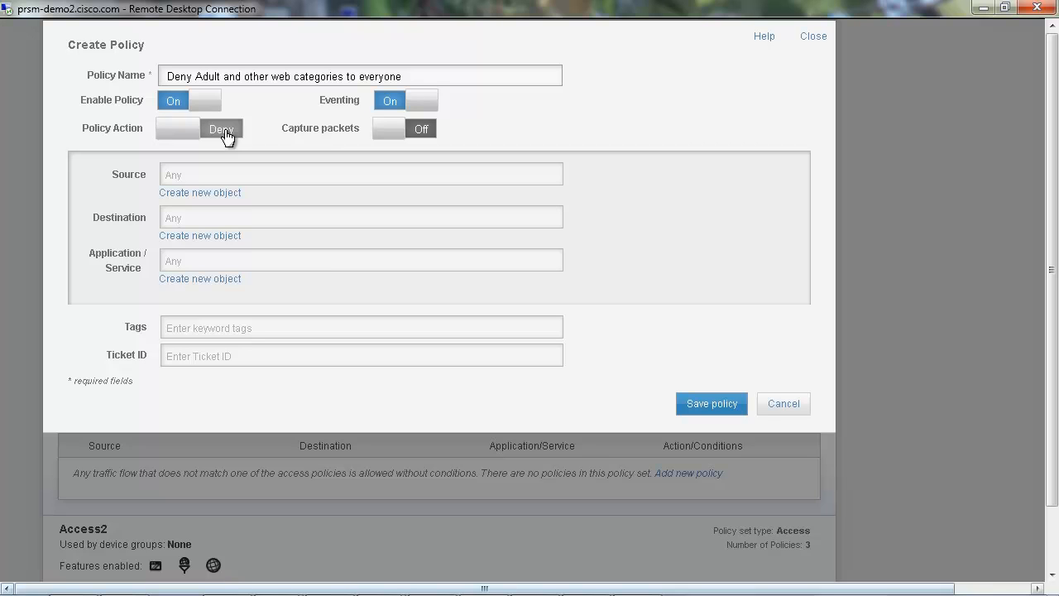
pyautogui.click(285, 173)
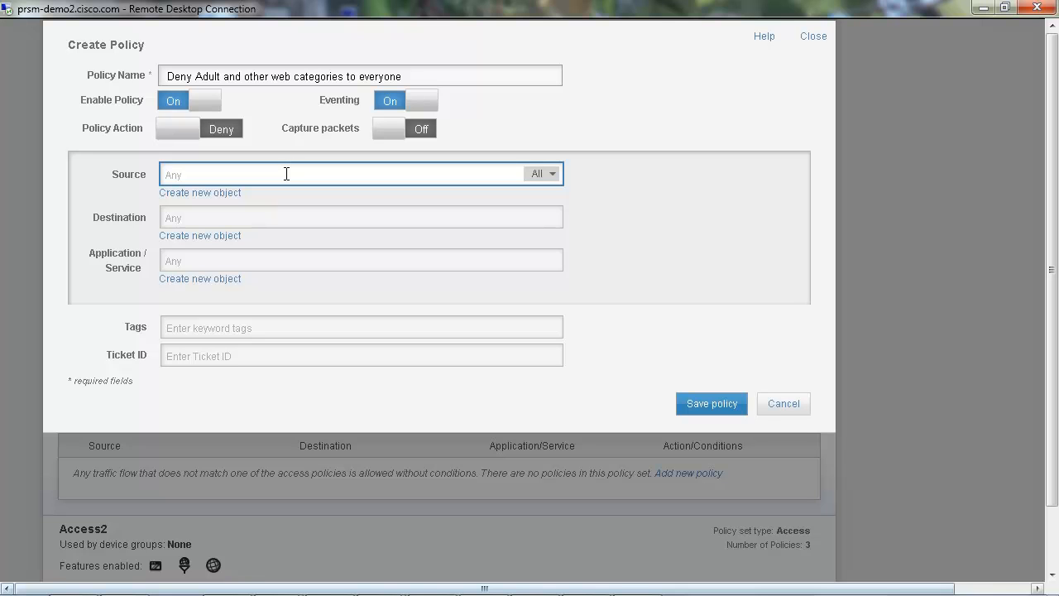
pyautogui.click(275, 218)
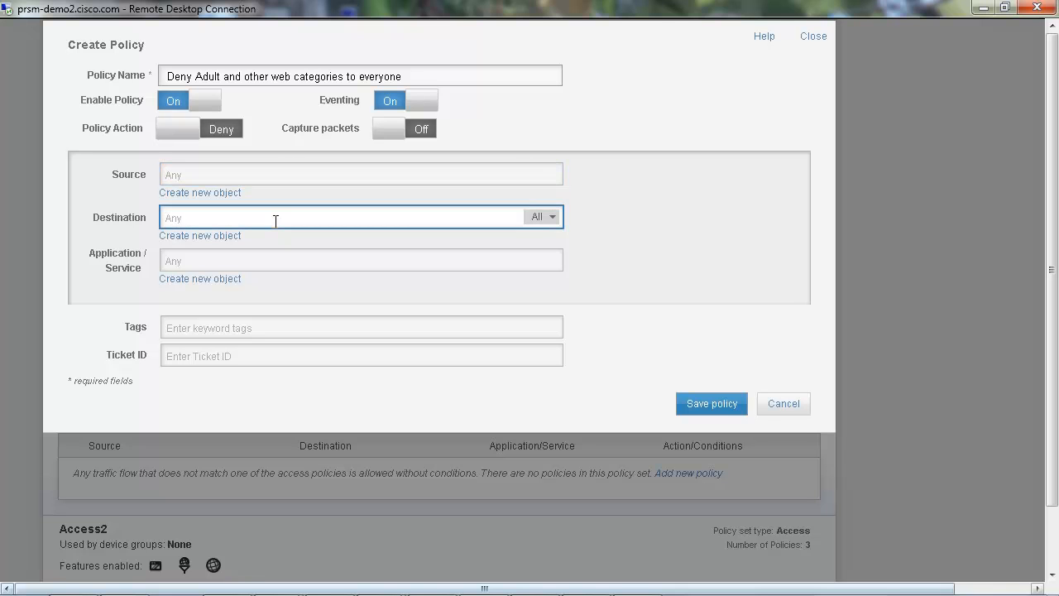
pyautogui.click(234, 239)
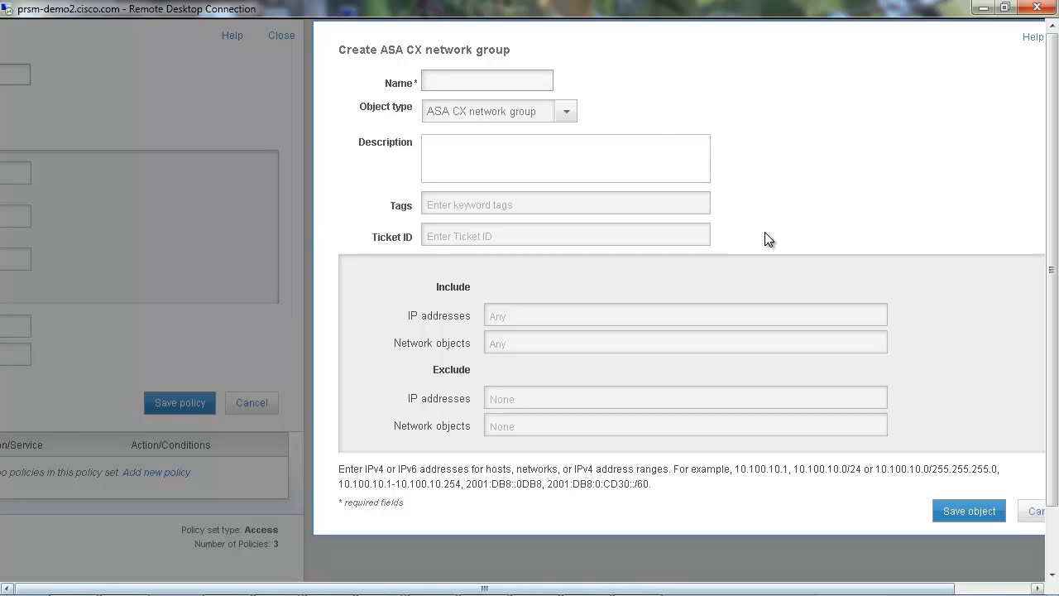
# Name the new destination 'Web categories denied to everyone' and make it a URL object
pyautogui.click(514, 79)
pyautogui.write('Web categories')
pyautogui.write(' denies')
pyautogui.press('BackSpace')
pyautogui.press('BackSpace')
pyautogui.write('d to everyone')
pyautogui.click(566, 114)
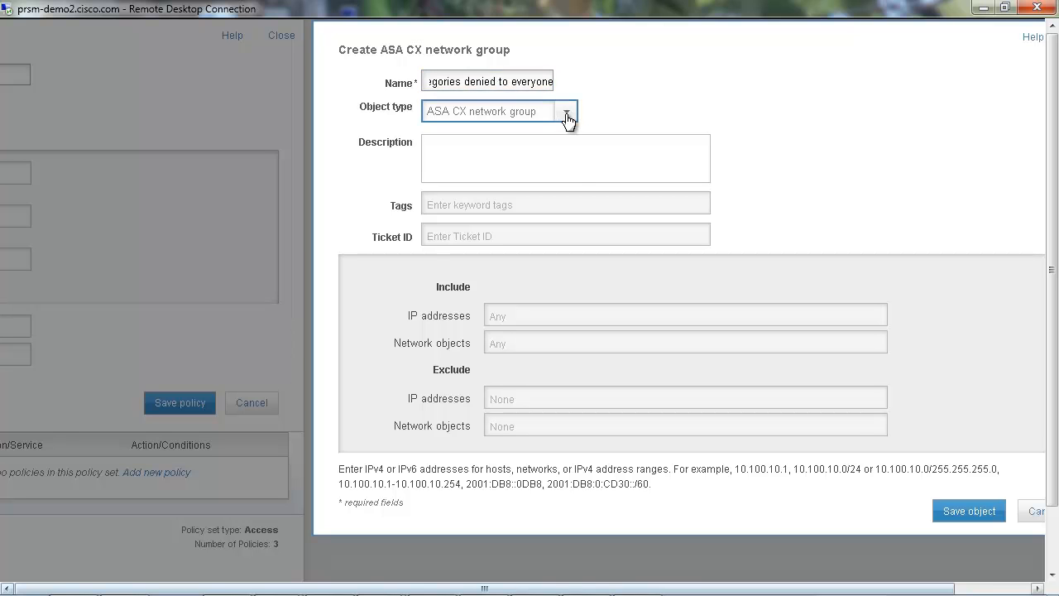
pyautogui.click(517, 149)
pyautogui.click(830, 209)
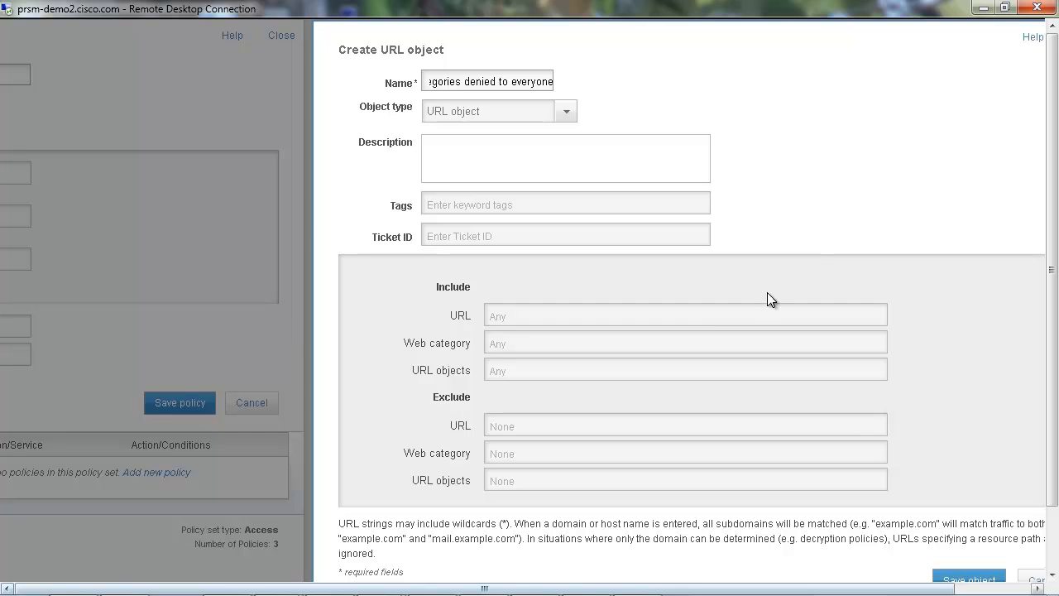
# Add Adult, Child Abuse Content, Filter Avoidance, Hate Speech and Pornography categories, then save the object
pyautogui.click(603, 349)
pyautogui.write('adu')
pyautogui.click(569, 366)
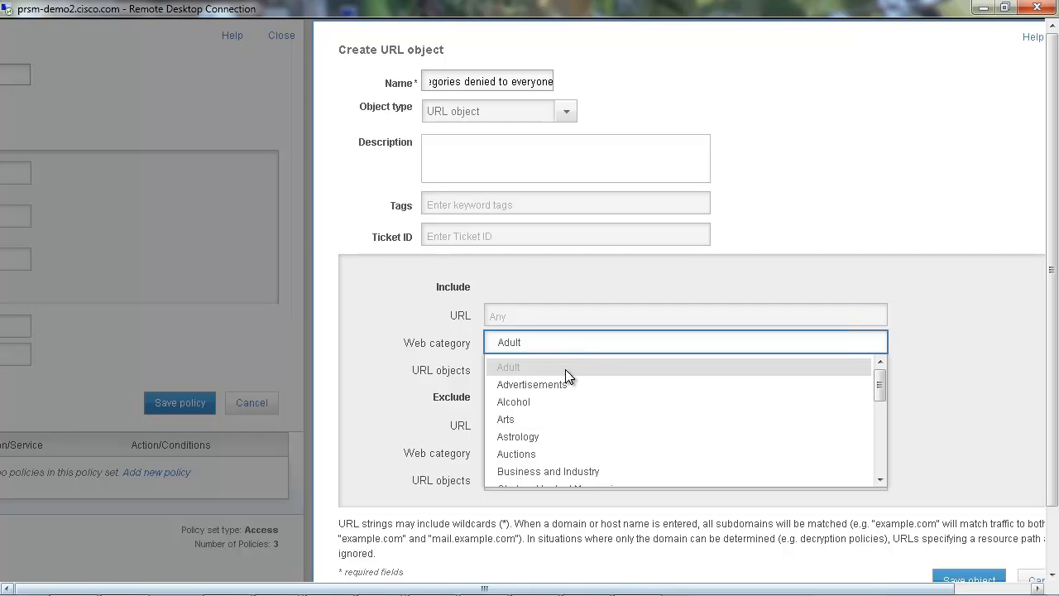
pyautogui.write('child')
pyautogui.click(576, 371)
pyautogui.write('filter')
pyautogui.click(589, 378)
pyautogui.write('hate')
pyautogui.click(593, 369)
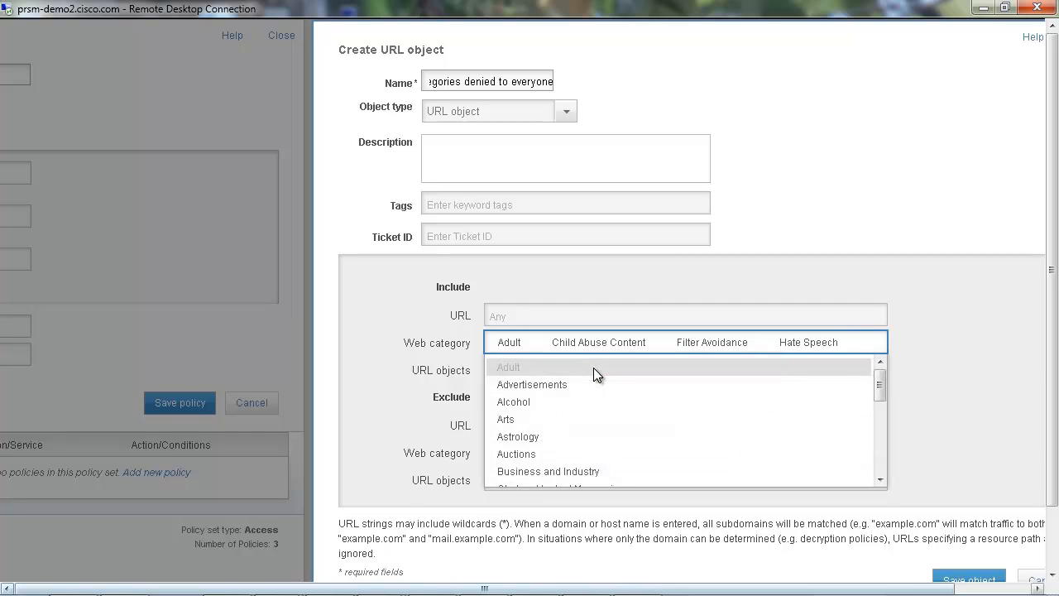
pyautogui.write('por')
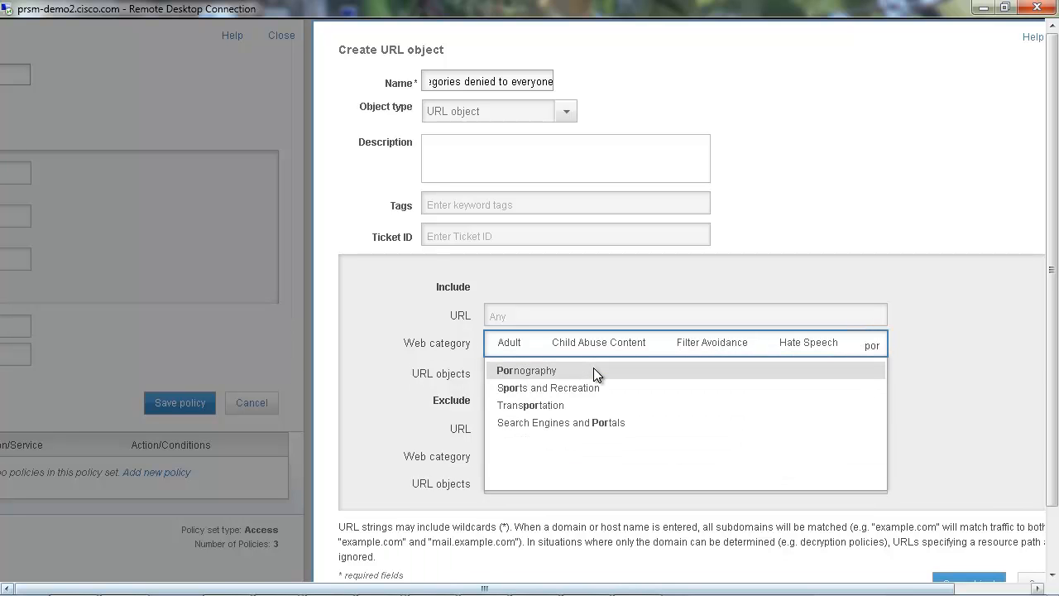
pyautogui.click(593, 369)
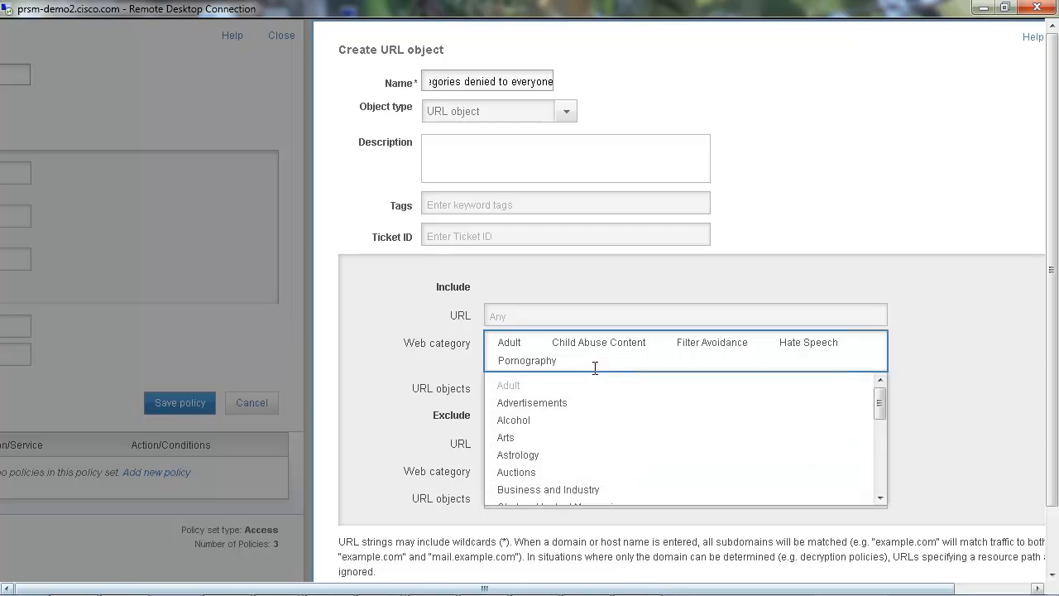
pyautogui.click(990, 398)
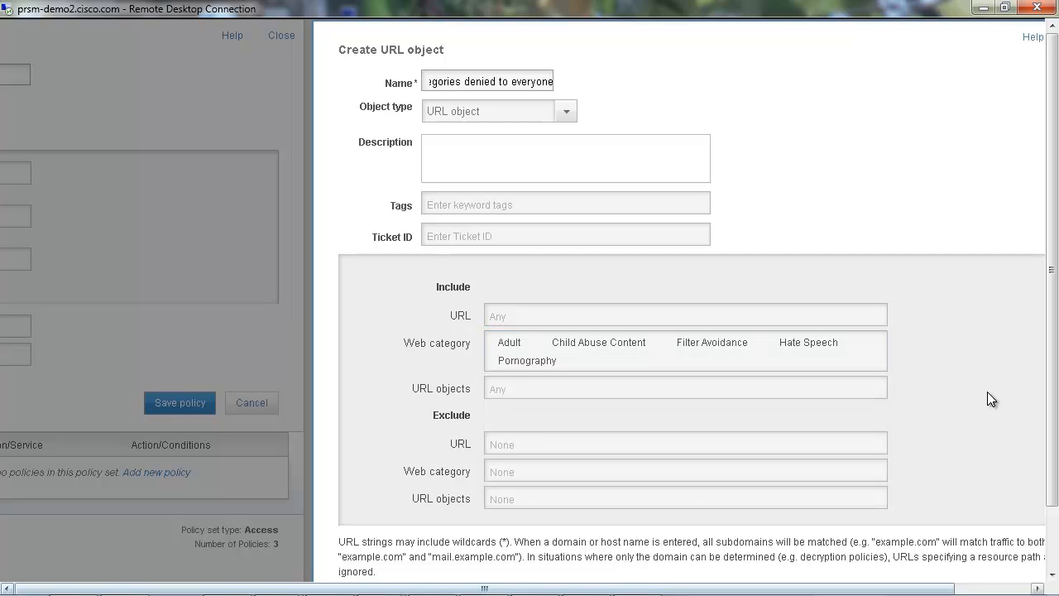
pyautogui.scroll(-3, 1002, 453)
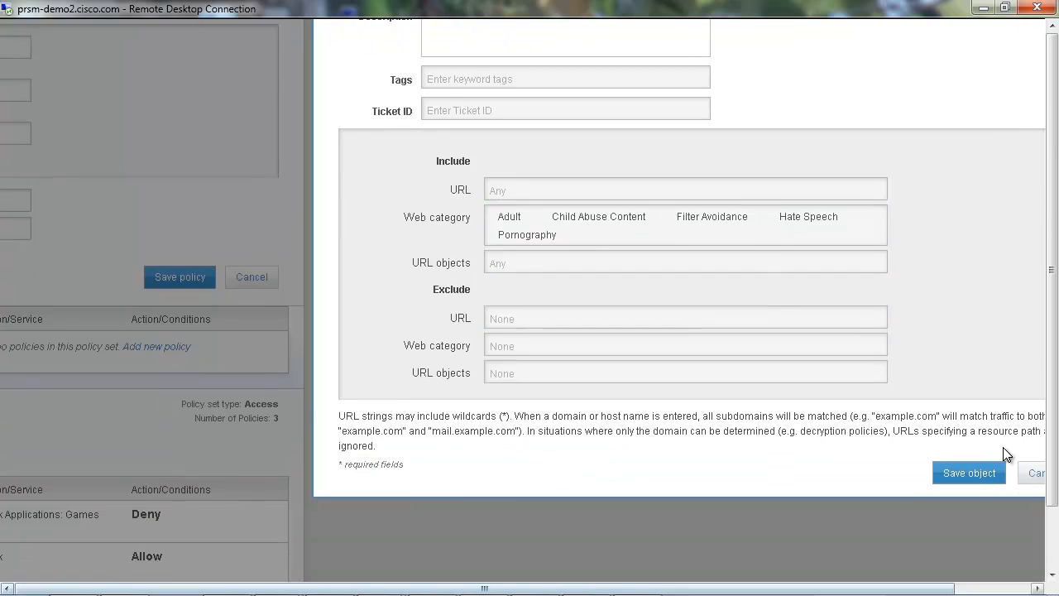
pyautogui.click(968, 472)
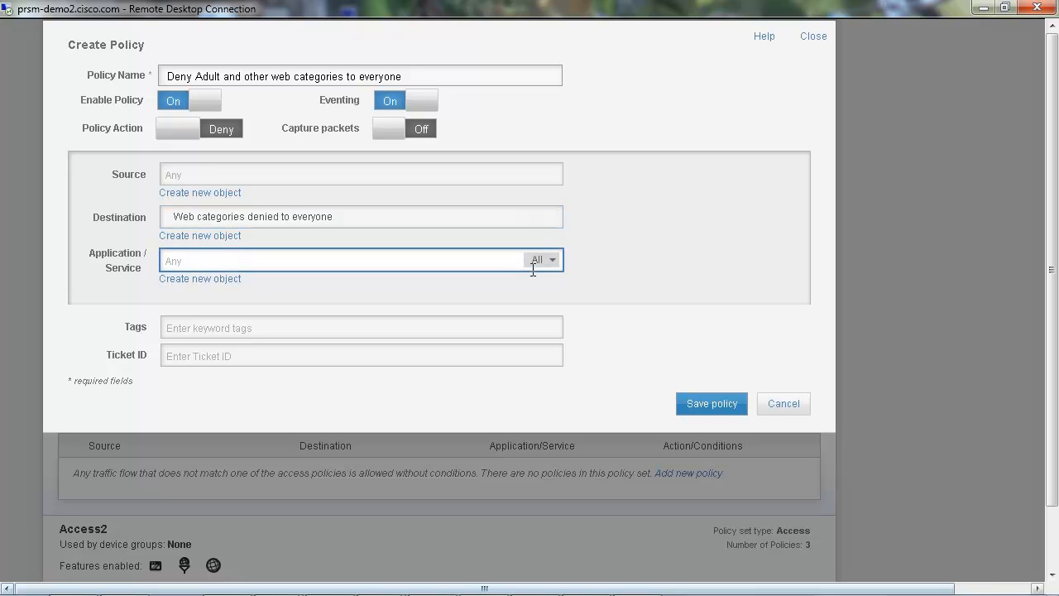
pyautogui.click(710, 403)
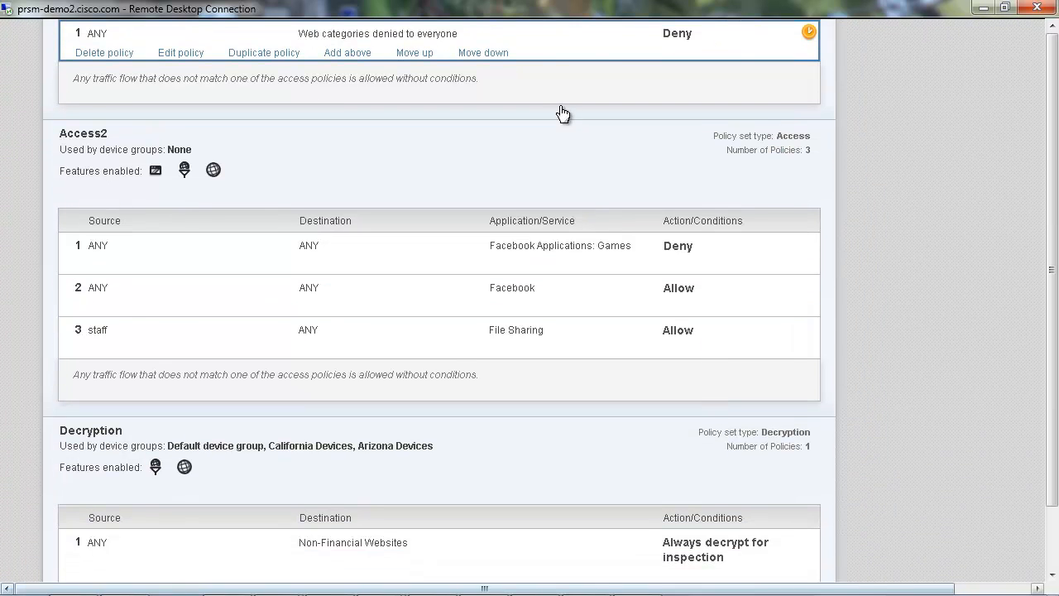
pyautogui.scroll(5, 885, 89)
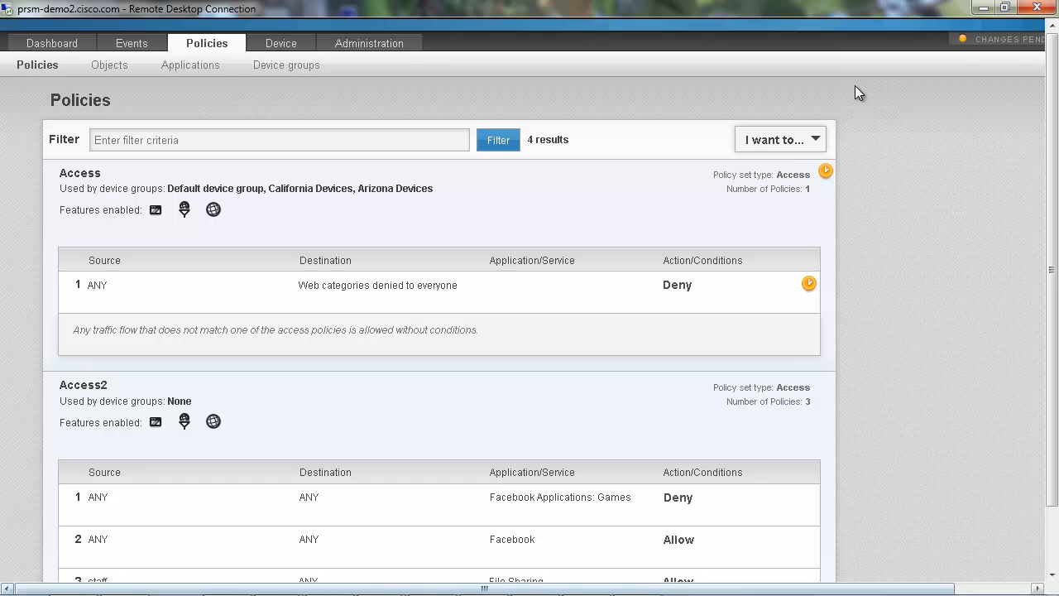
pyautogui.moveTo(89, 238)
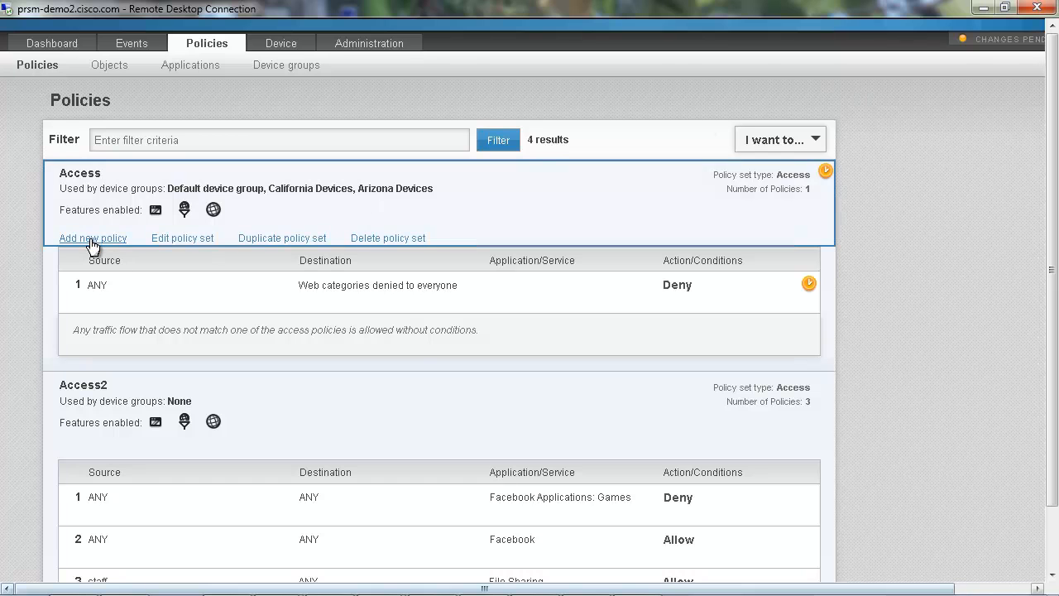
# Start a Deny policy 'Denied web categories for Nurses' in the Access set with source nurses
pyautogui.click(91, 239)
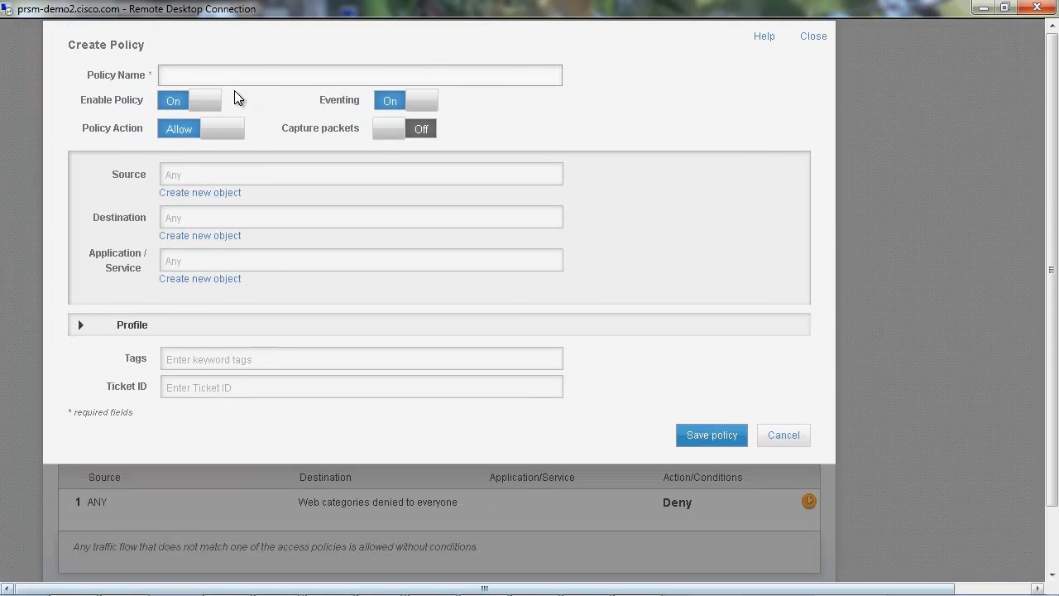
pyautogui.click(257, 76)
pyautogui.write('Denied')
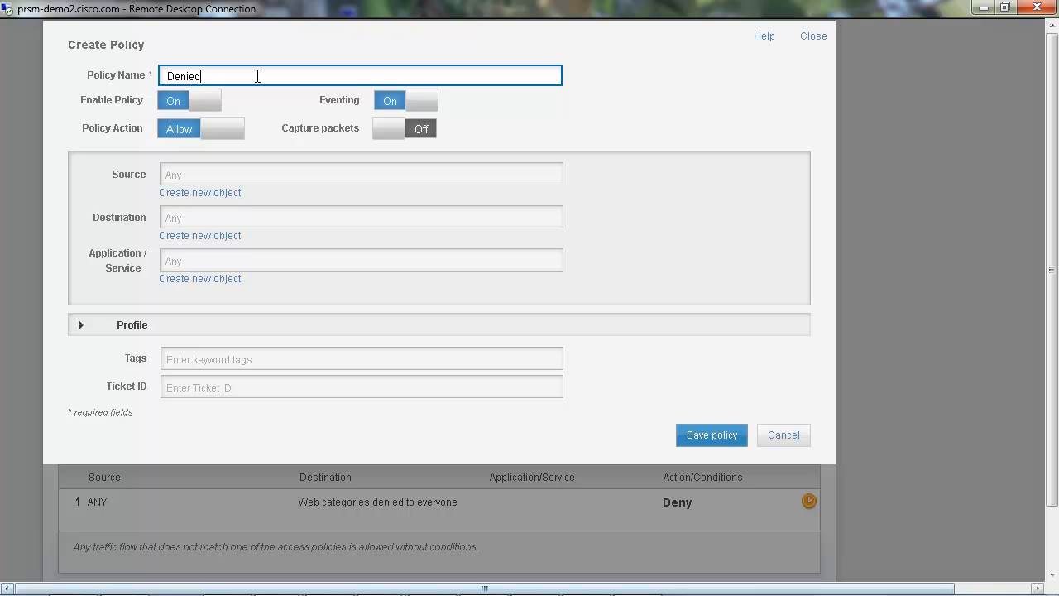
pyautogui.write(' web categories froor Nurses')
pyautogui.click(221, 128)
pyautogui.click(228, 170)
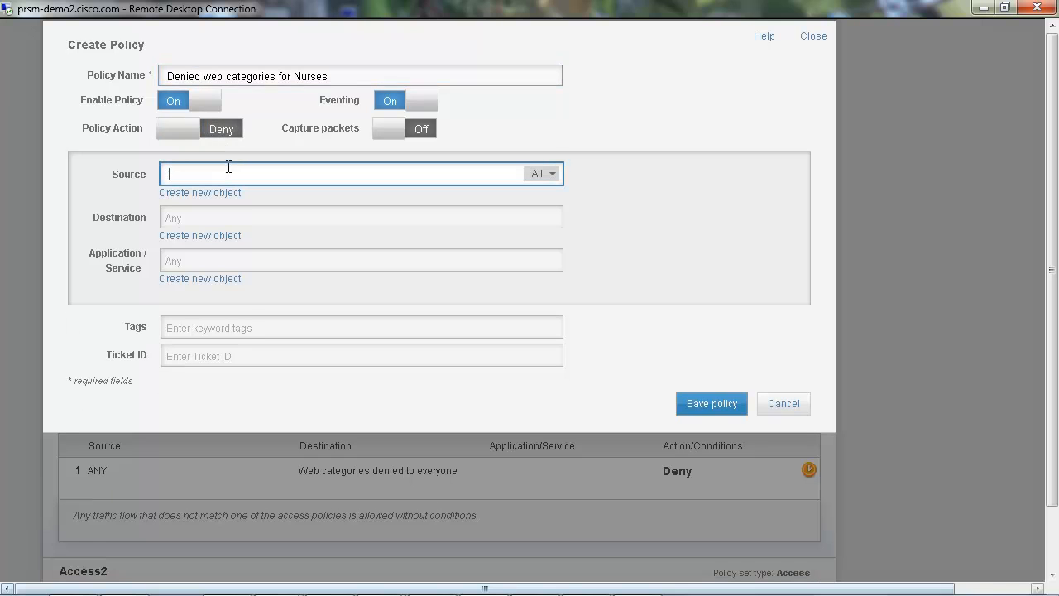
pyautogui.write('nurs')
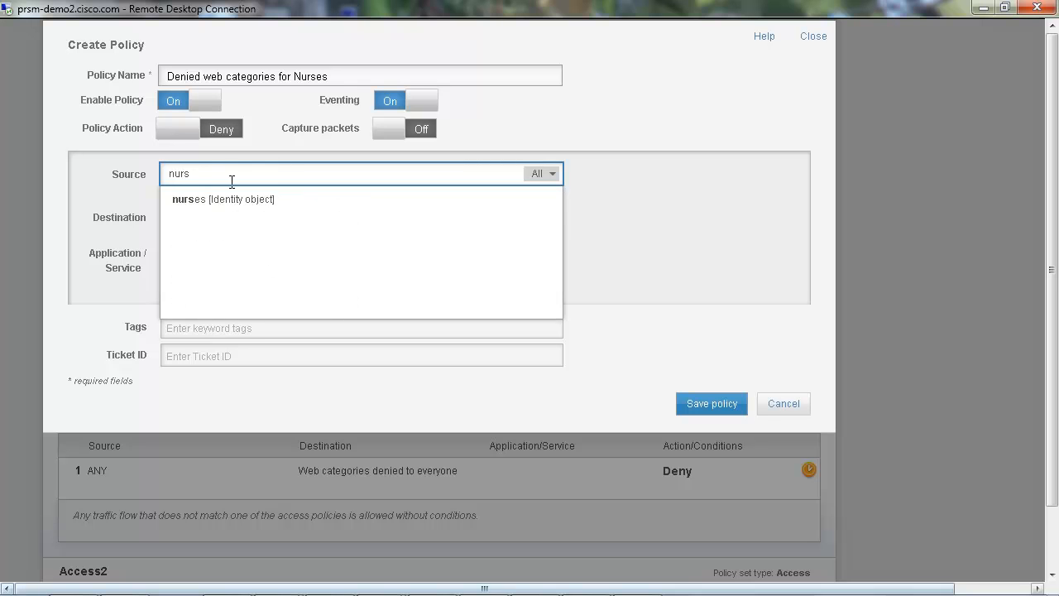
pyautogui.click(231, 202)
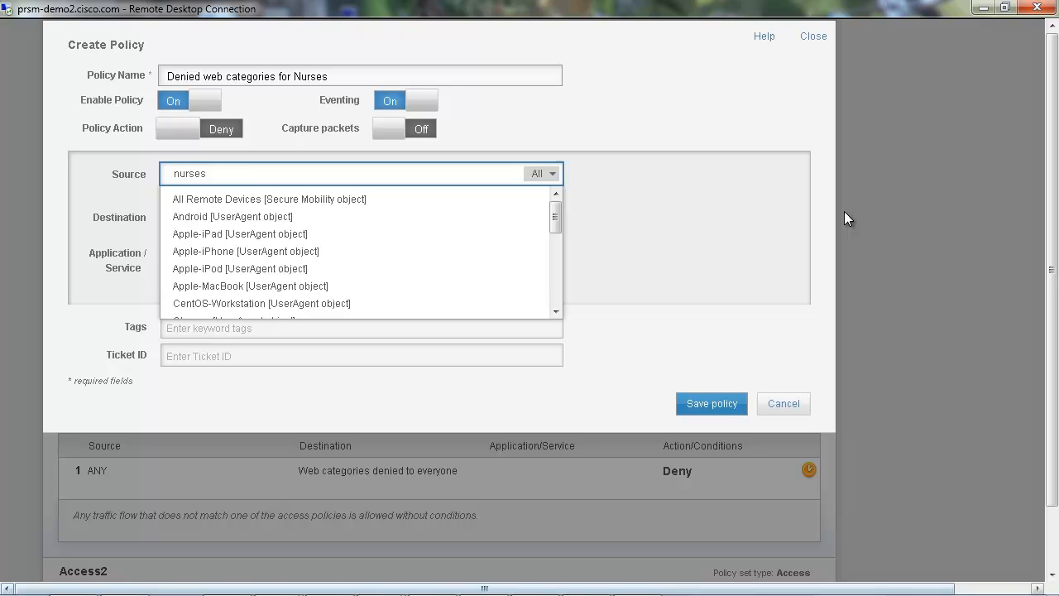
pyautogui.click(959, 242)
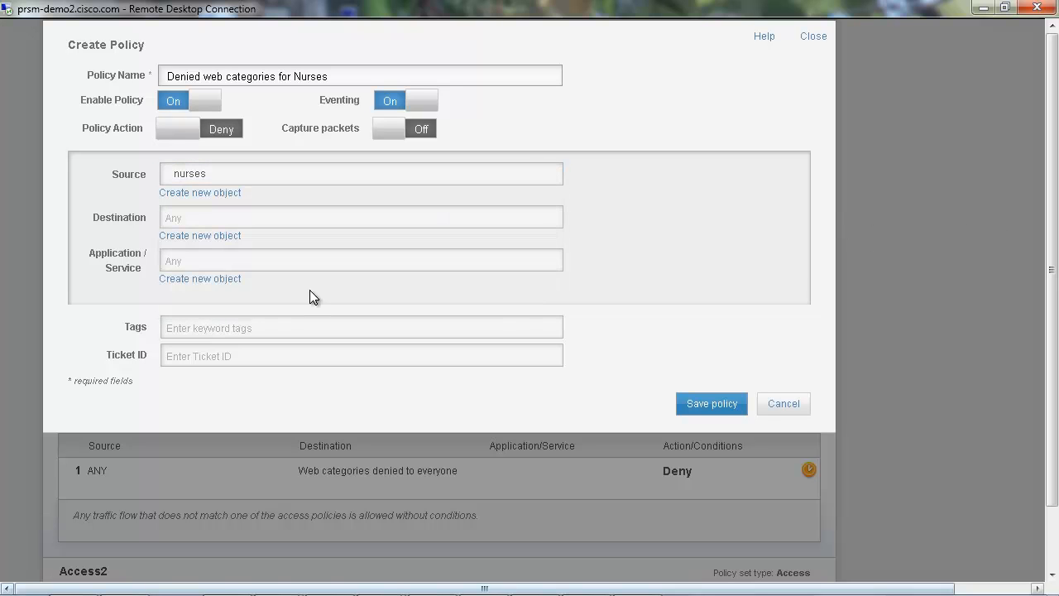
# Set the destination to Nurses - Denied Web Categories, review that object, and save the rule
pyautogui.click(209, 215)
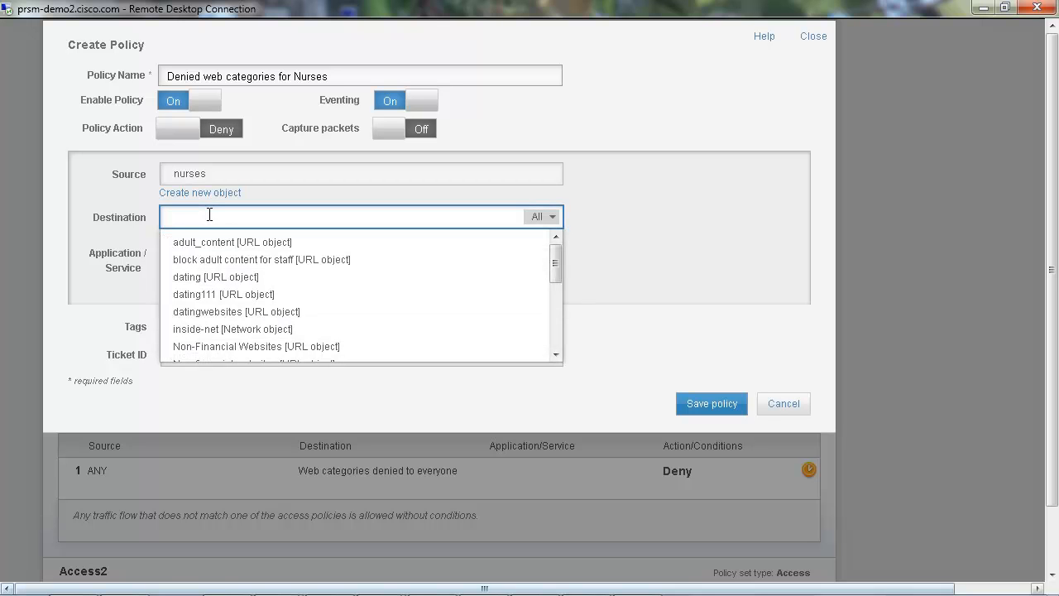
pyautogui.write('nurs')
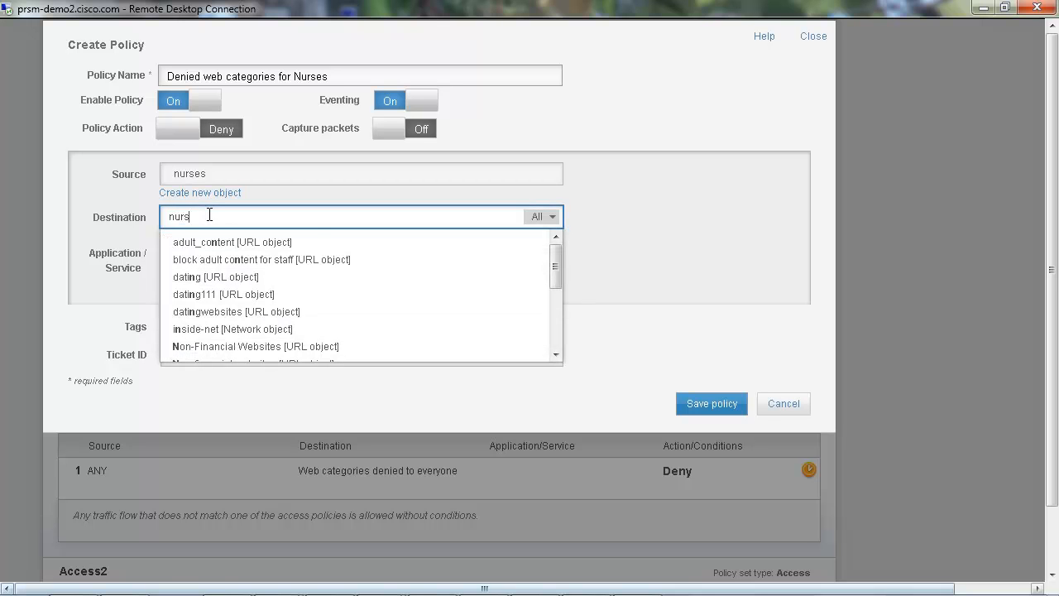
pyautogui.click(227, 241)
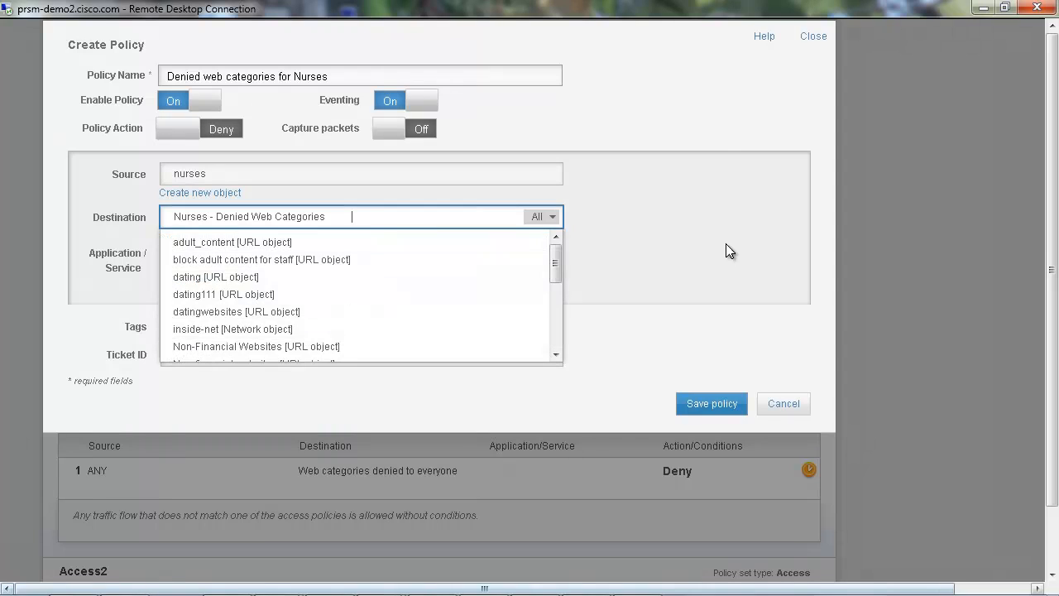
pyautogui.click(710, 266)
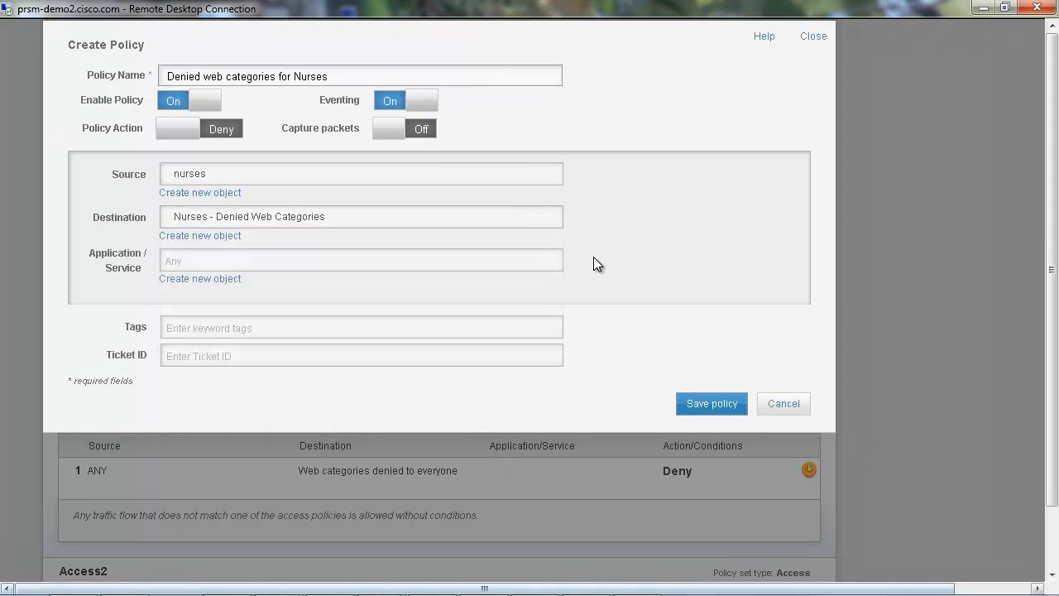
pyautogui.click(281, 222)
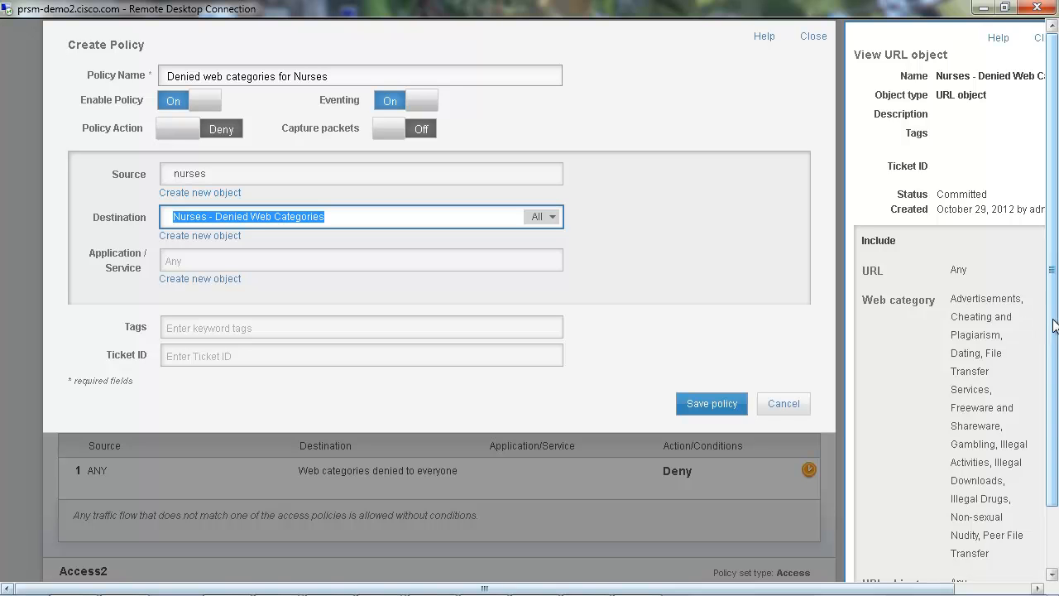
pyautogui.moveTo(1053, 360); pyautogui.dragTo(1054, 409)
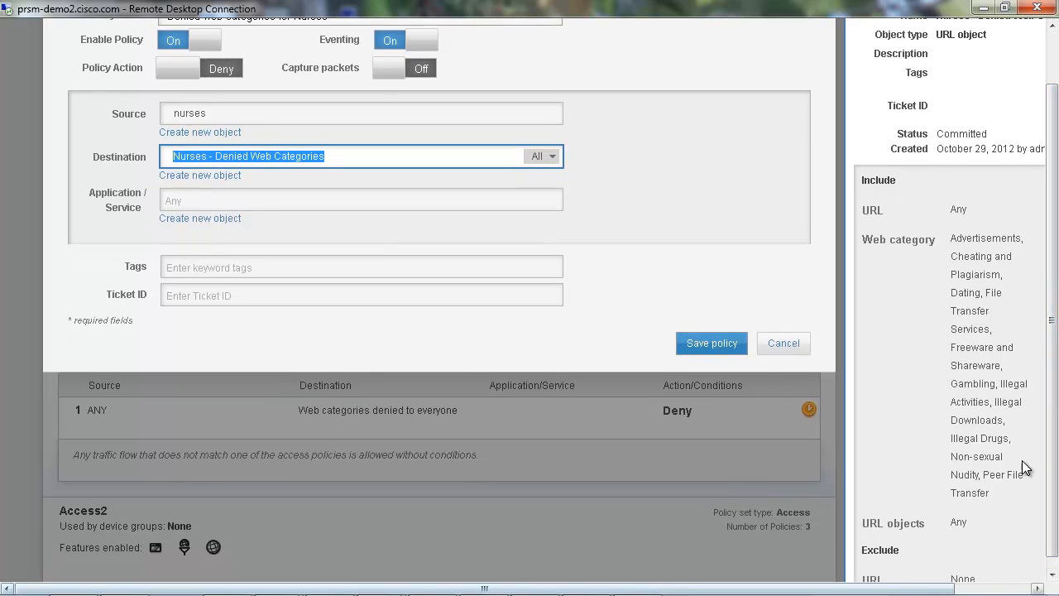
pyautogui.moveTo(1054, 392); pyautogui.dragTo(1054, 342)
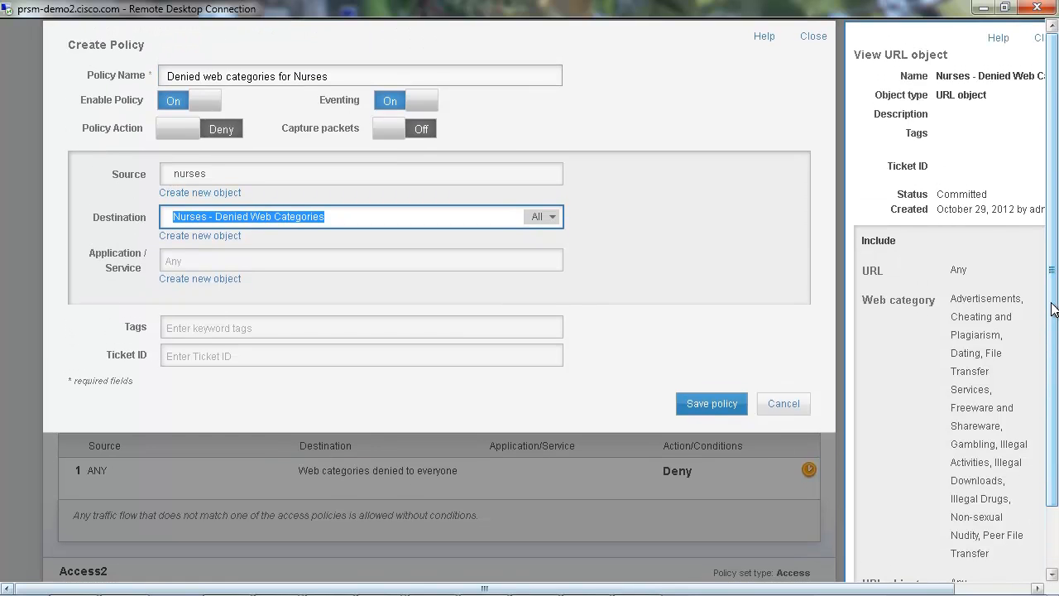
pyautogui.click(1038, 36)
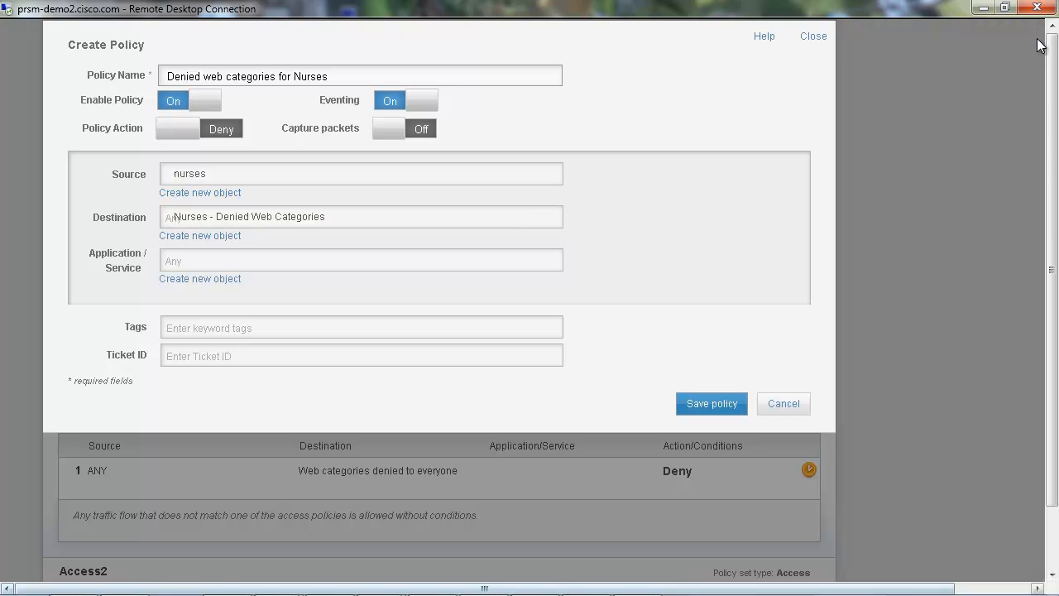
pyautogui.click(716, 407)
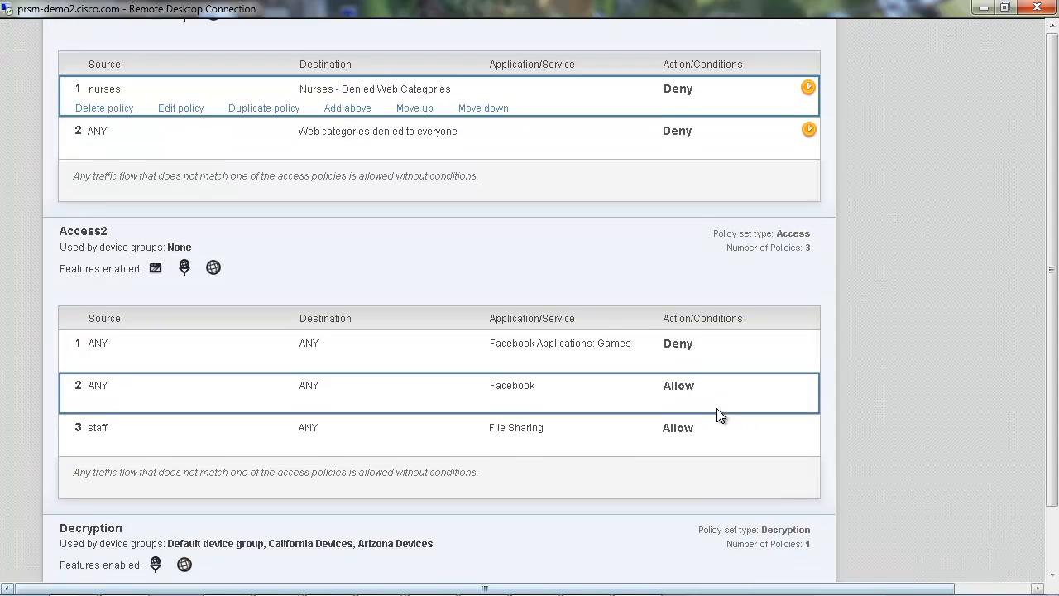
pyautogui.scroll(-1, 716, 408)
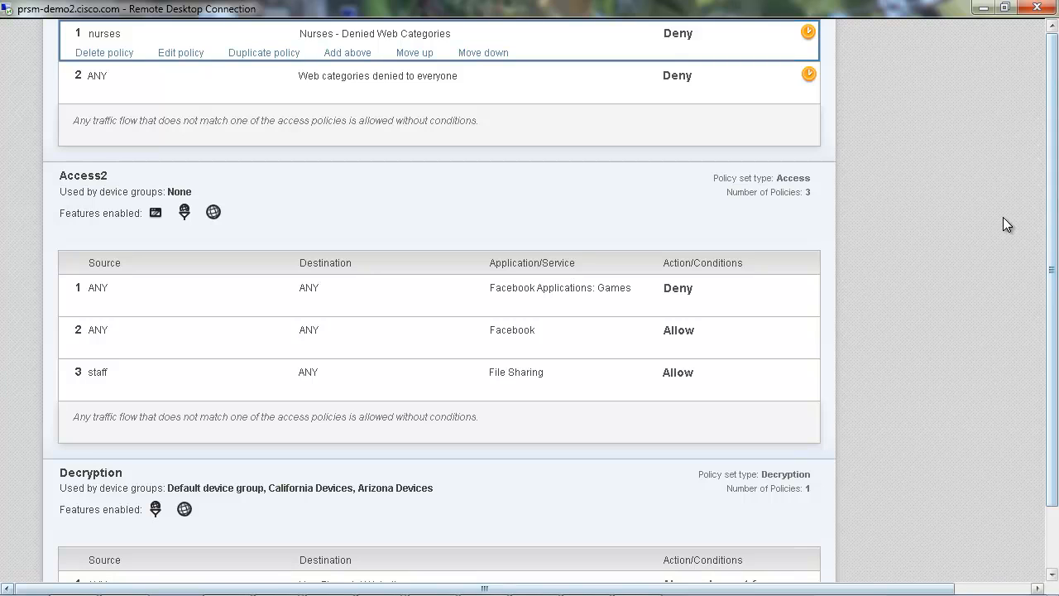
pyautogui.scroll(1, 1004, 221)
pyautogui.scroll(4, 1003, 216)
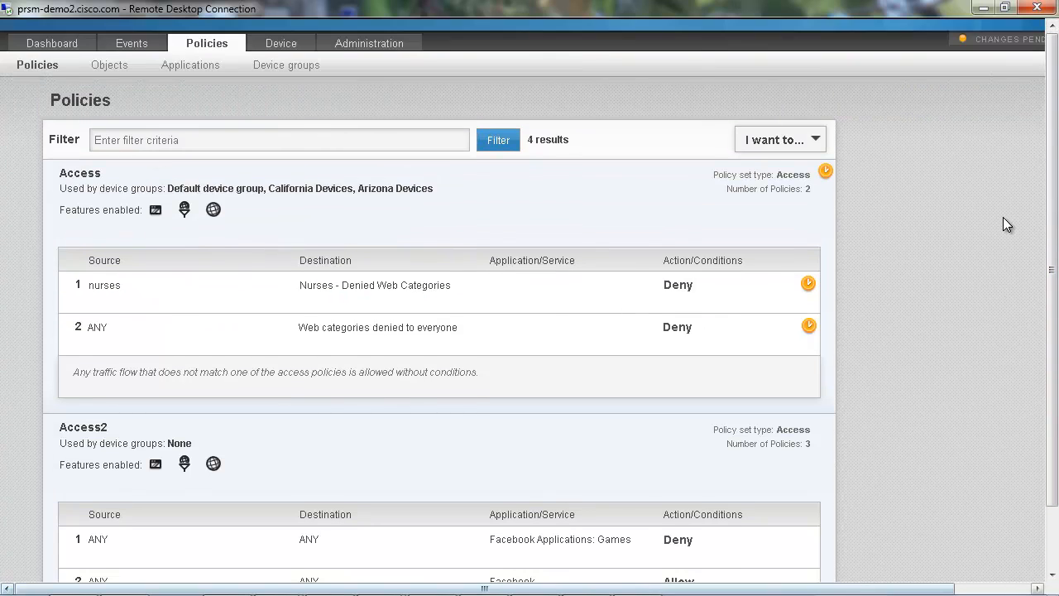
# Start a Deny policy 'Denied web categories for Staff' in the Access set with source staff
pyautogui.moveTo(328, 253)
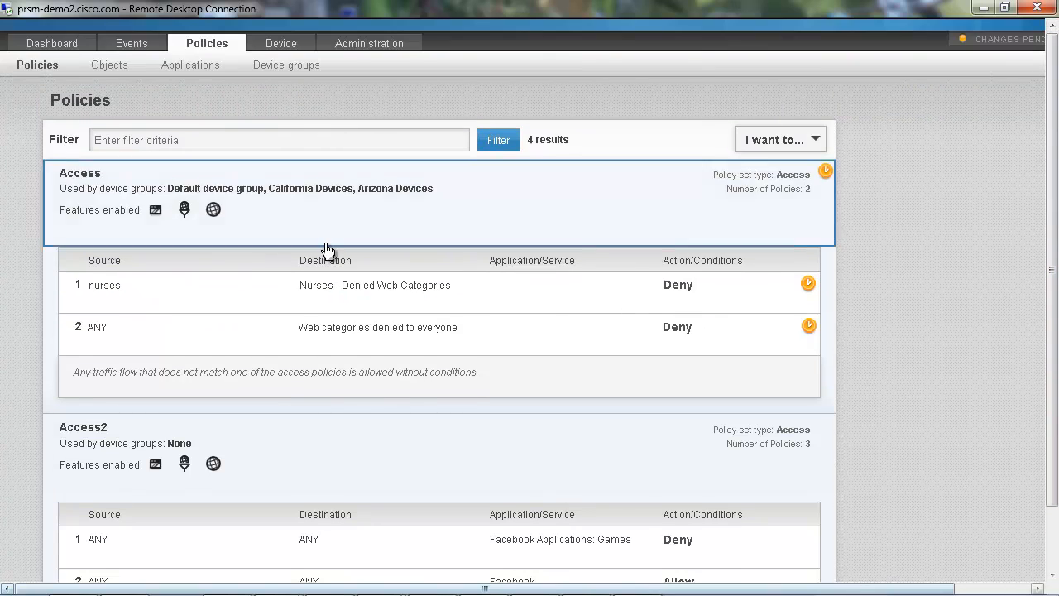
pyautogui.click(99, 237)
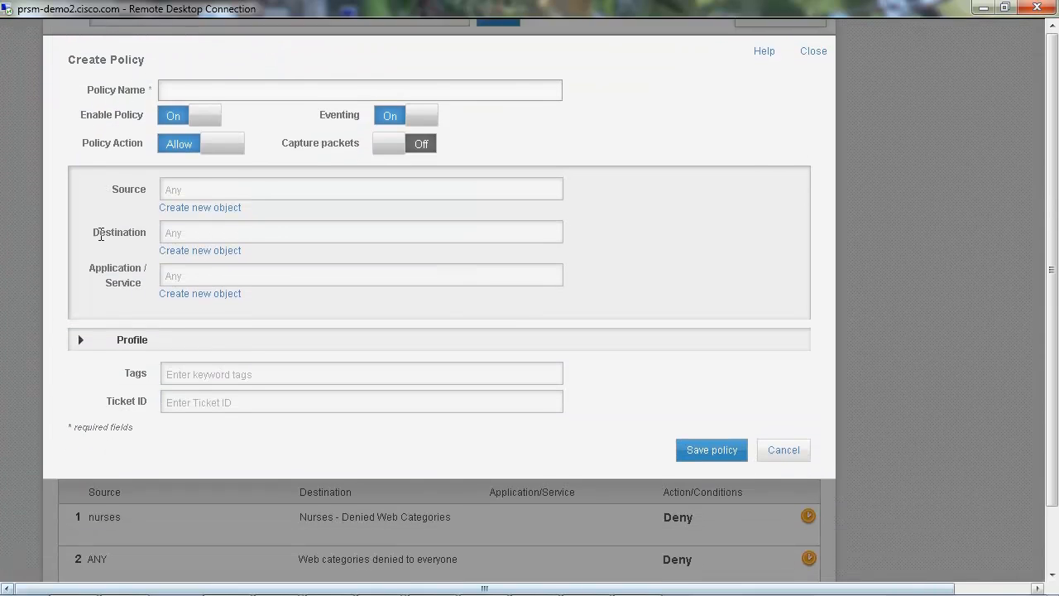
pyautogui.click(240, 76)
pyautogui.write('Denied web')
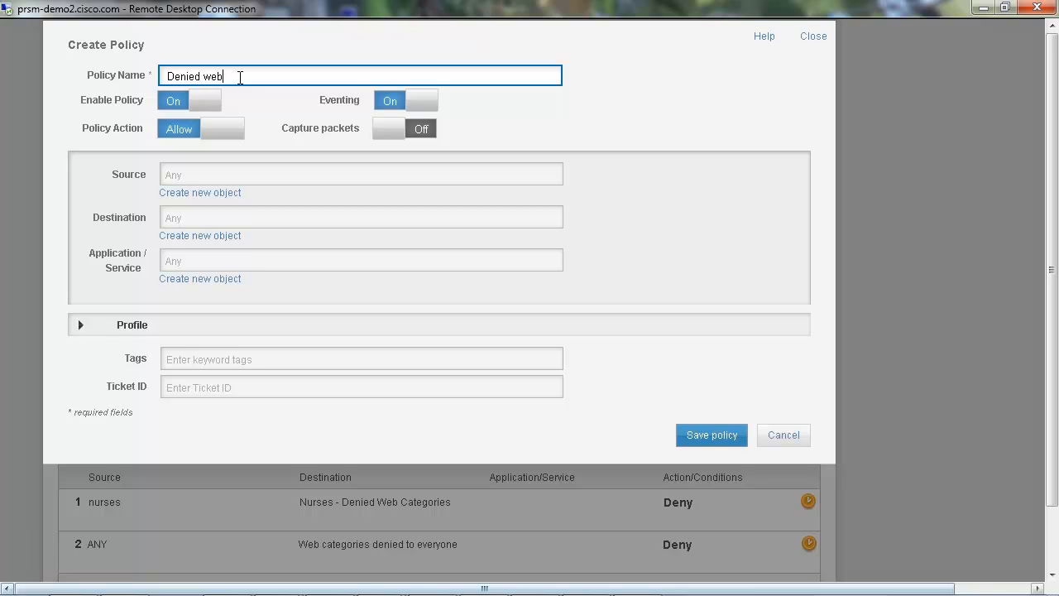
pyautogui.write(' categories for')
pyautogui.press('BackSpace')
pyautogui.write('or Staff')
pyautogui.click(229, 136)
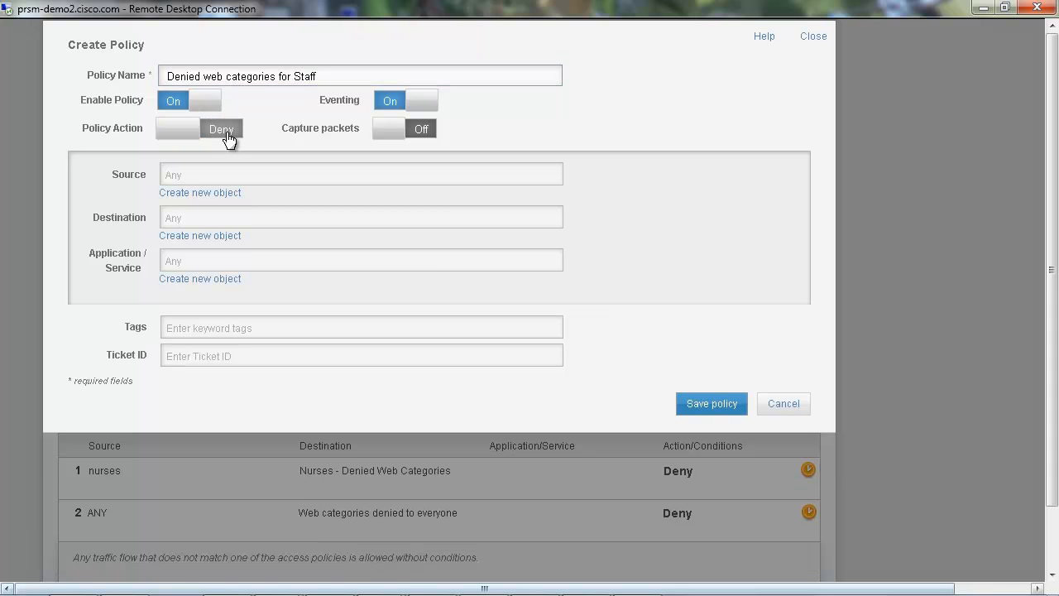
pyautogui.click(236, 175)
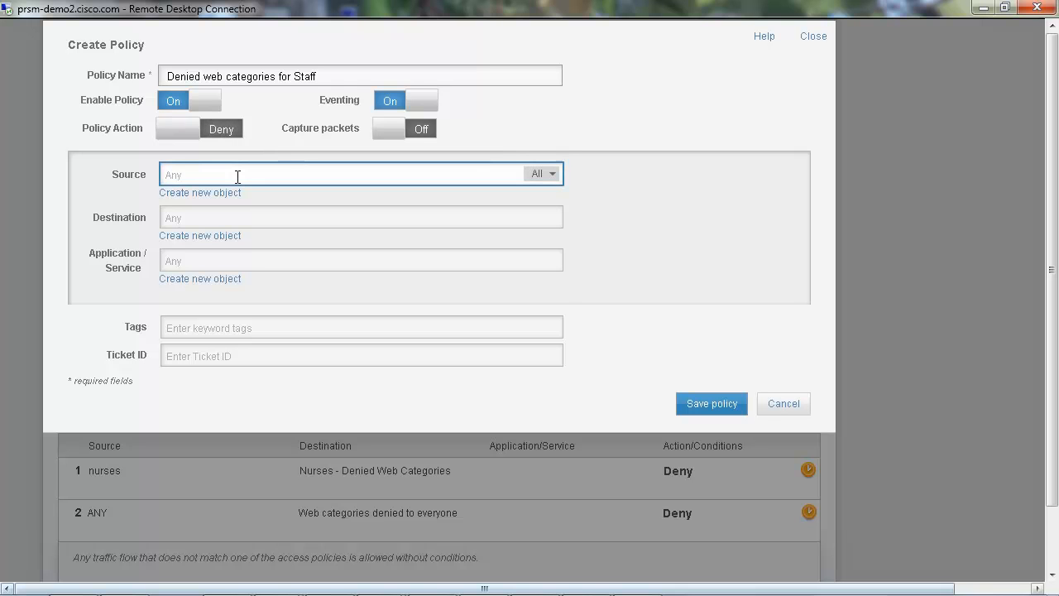
pyautogui.write('staff')
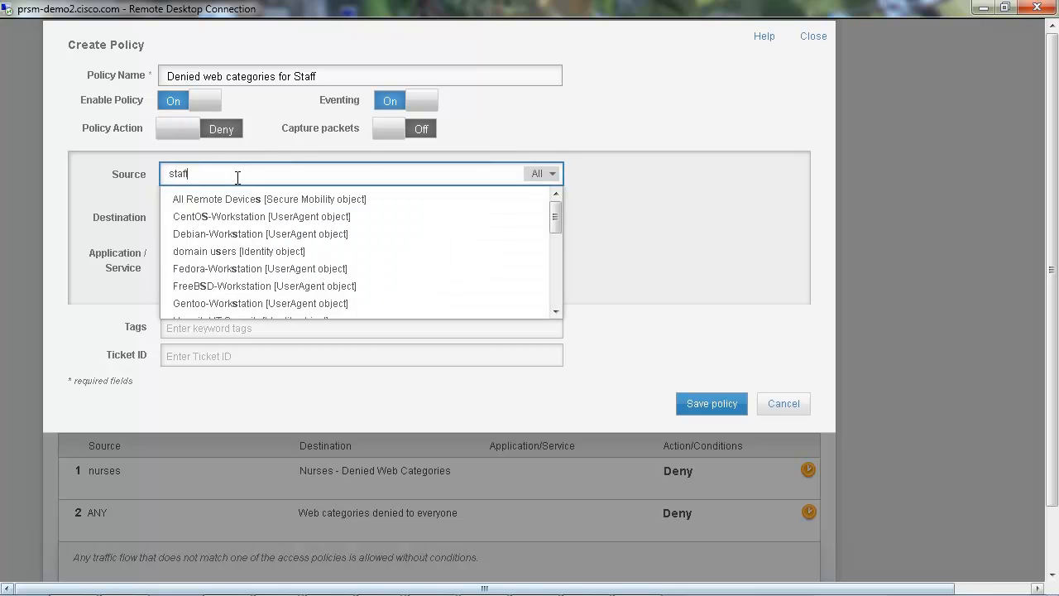
pyautogui.click(238, 201)
# Set the destination to Staff - Denied Web Categories, review that object, and save the policy
pyautogui.click(237, 217)
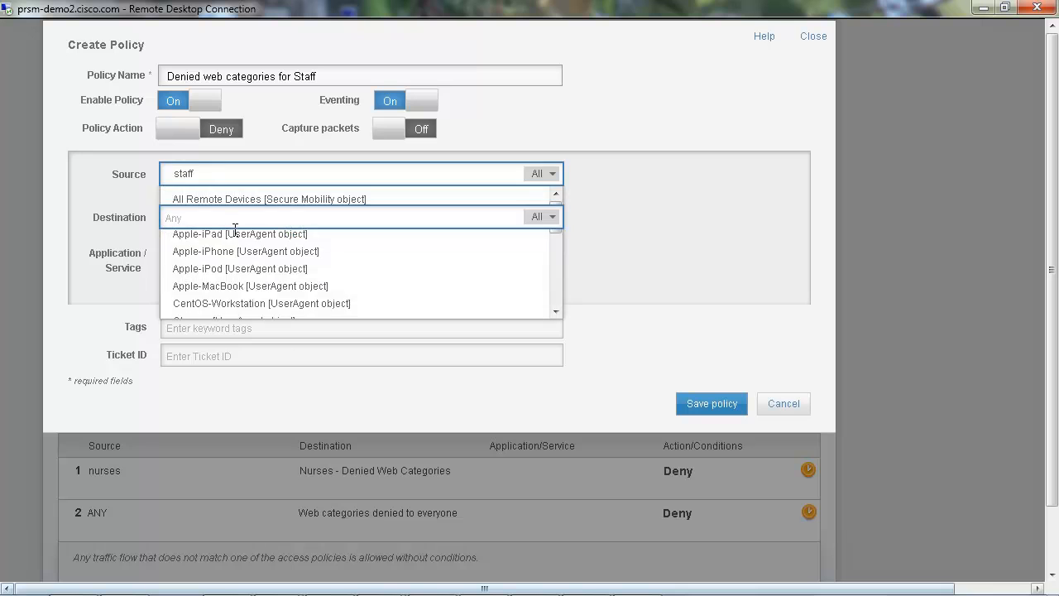
pyautogui.write('staff')
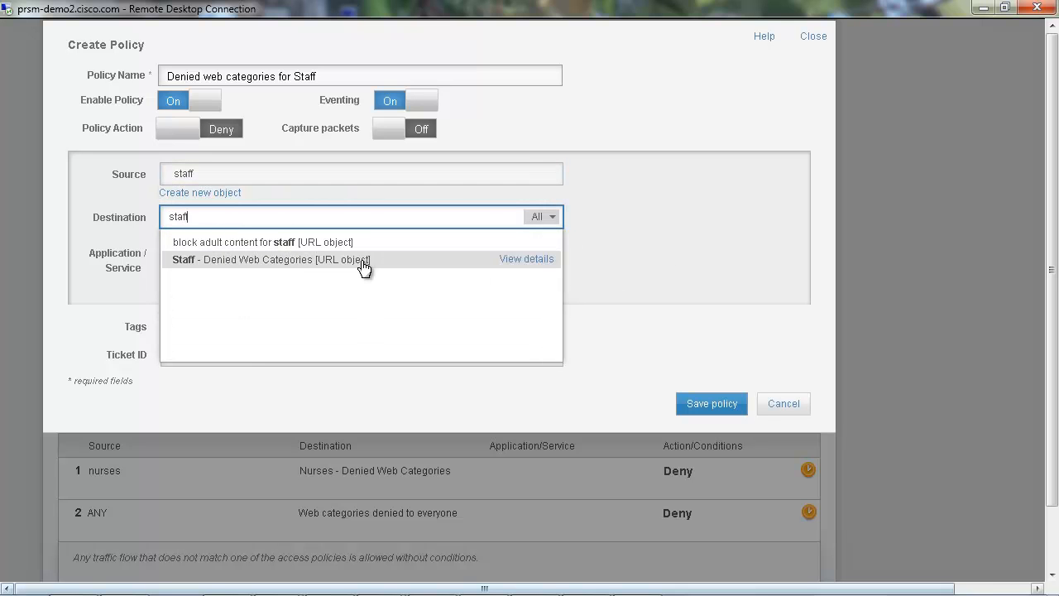
pyautogui.click(295, 261)
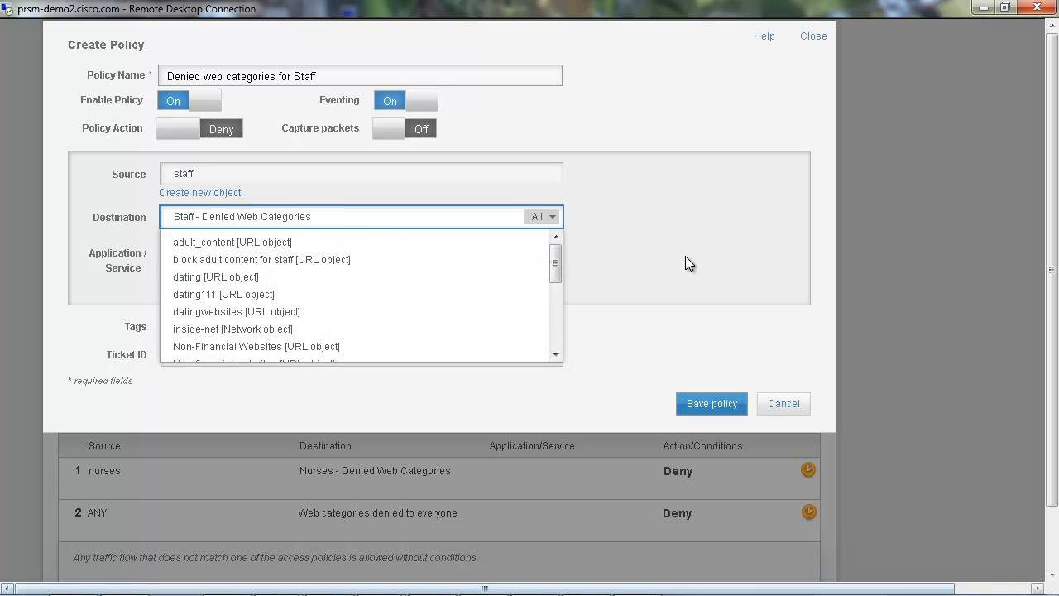
pyautogui.click(686, 258)
pyautogui.click(277, 219)
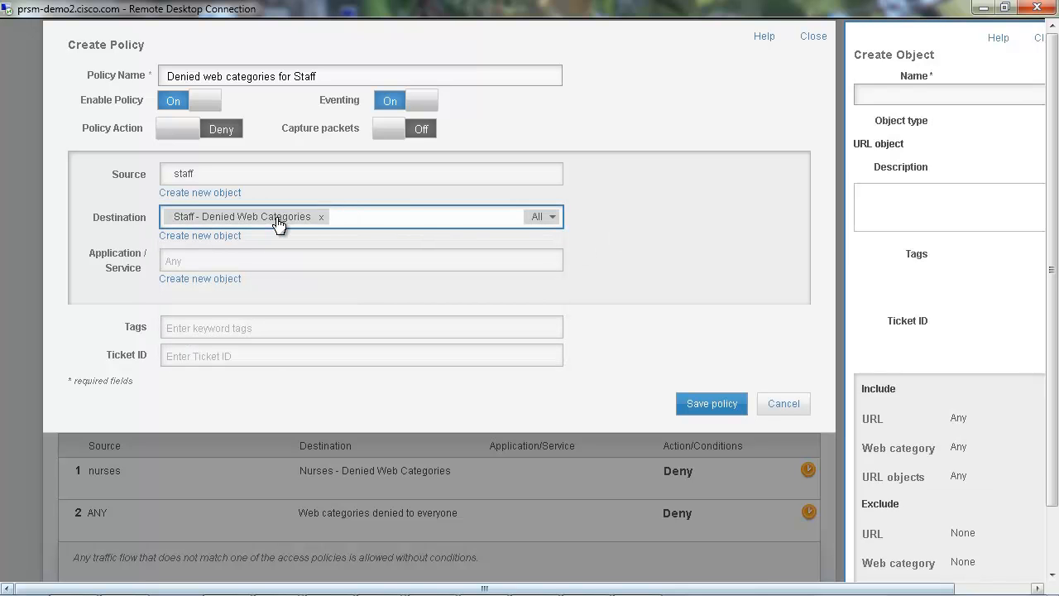
pyautogui.click(1039, 339)
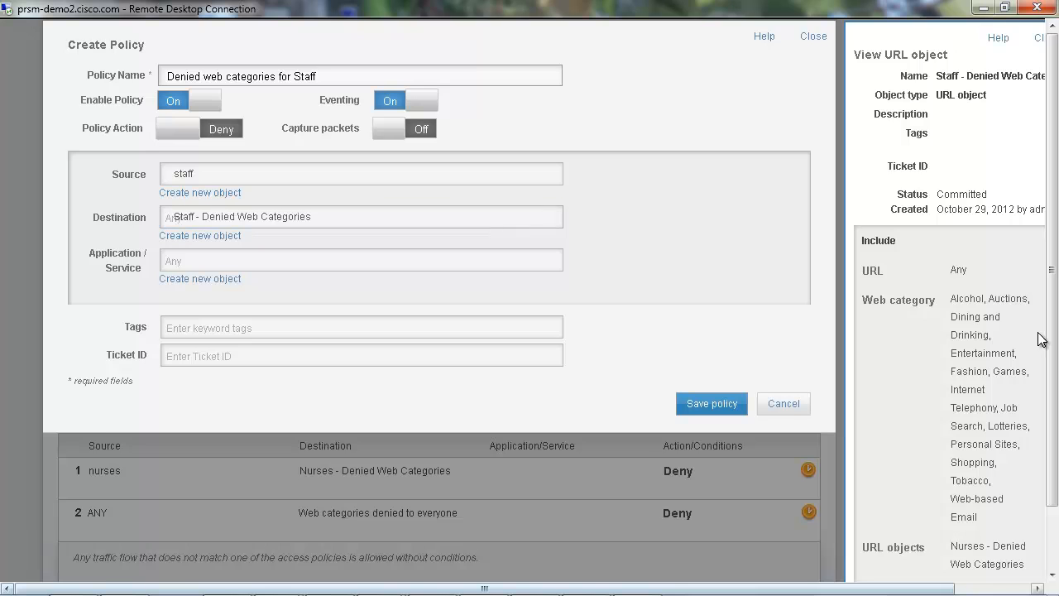
pyautogui.scroll(-1, 1040, 339)
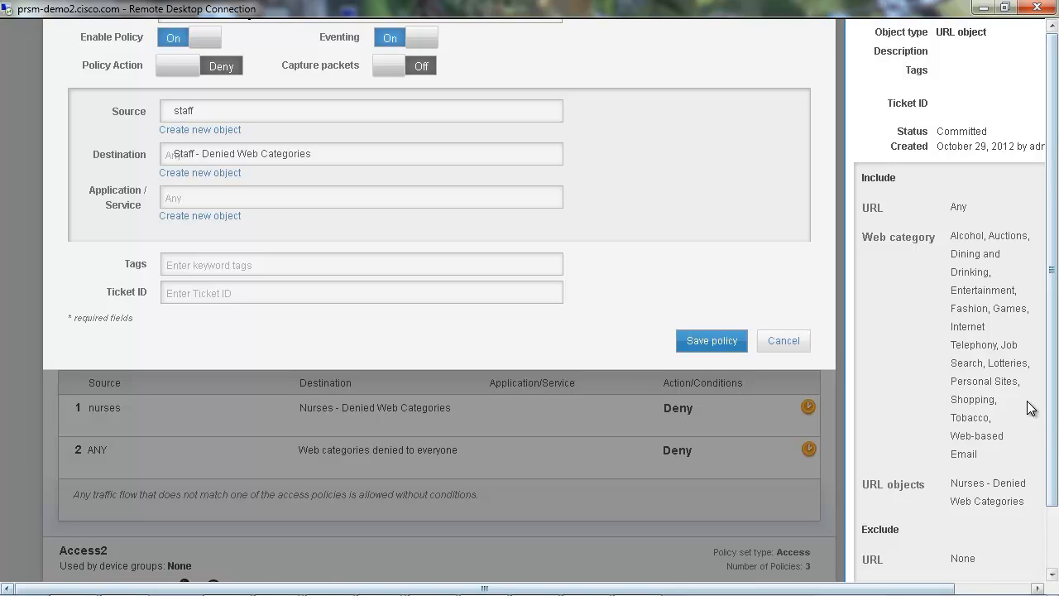
pyautogui.scroll(3, 1027, 401)
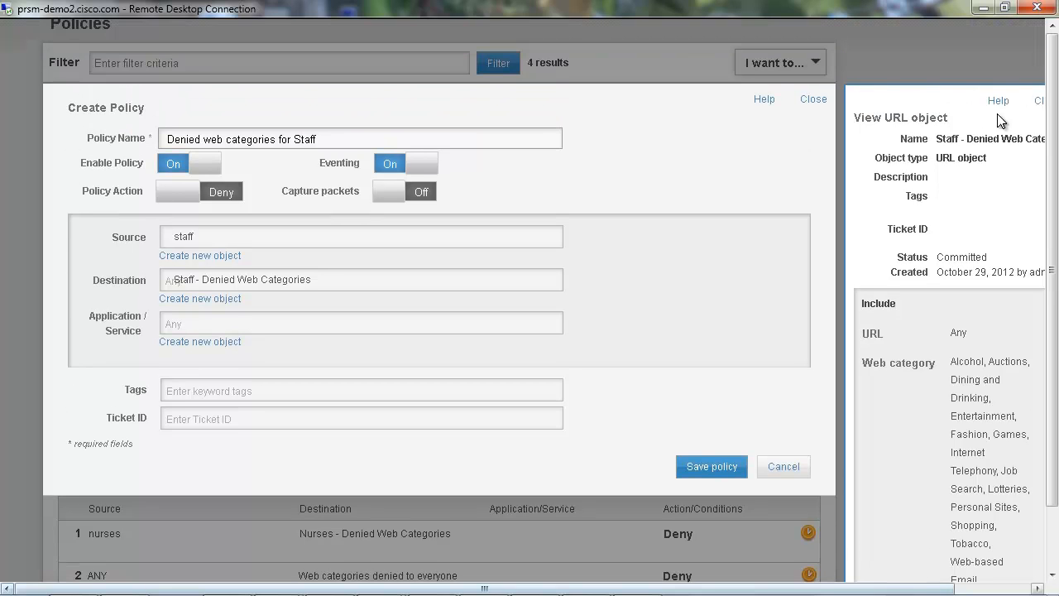
pyautogui.click(1040, 103)
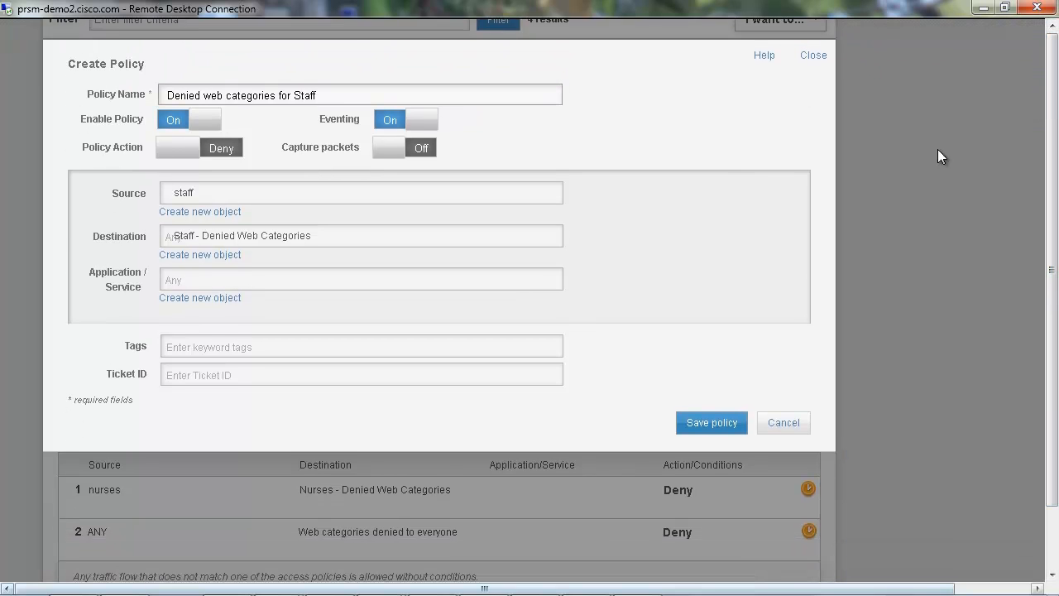
pyautogui.click(711, 404)
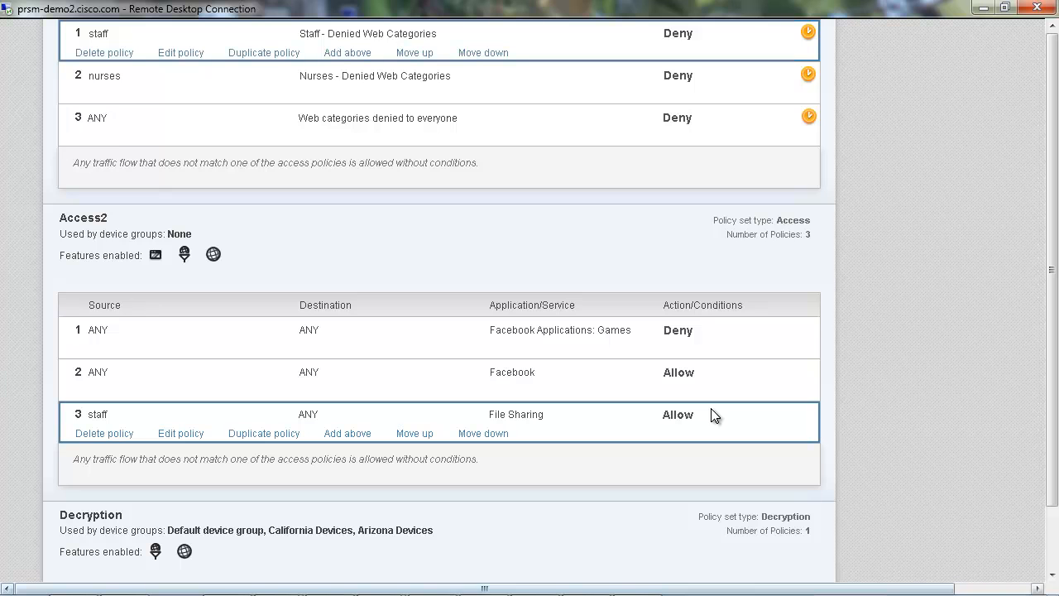
# Commit the pending changes and confirm Version 100 is deployed to AZ-ASA-CX and LA-ASA-CX
pyautogui.scroll(1, 933, 139)
pyautogui.scroll(3, 934, 138)
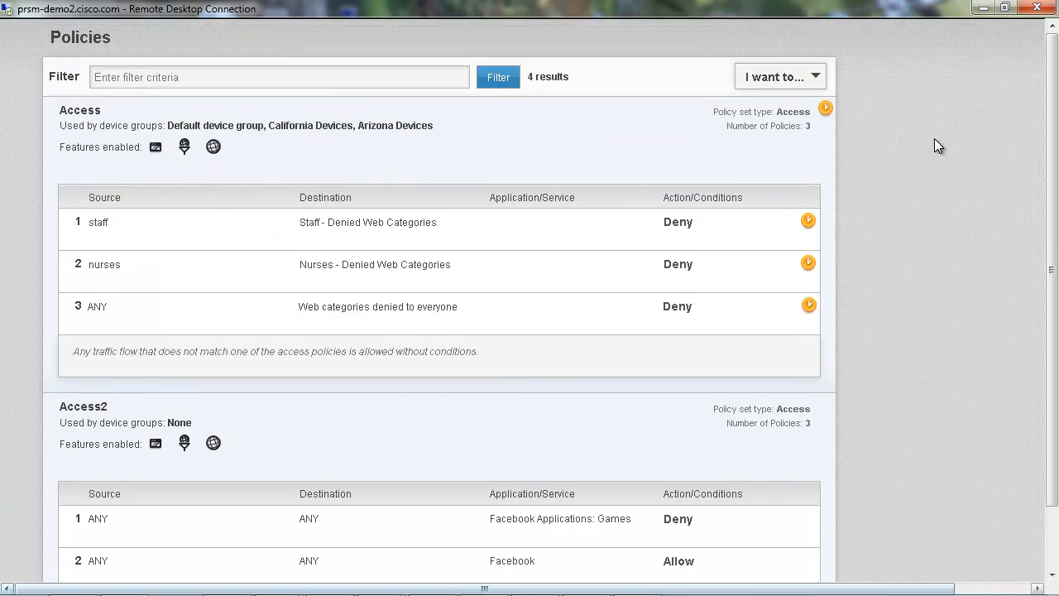
pyautogui.moveTo(502, 246)
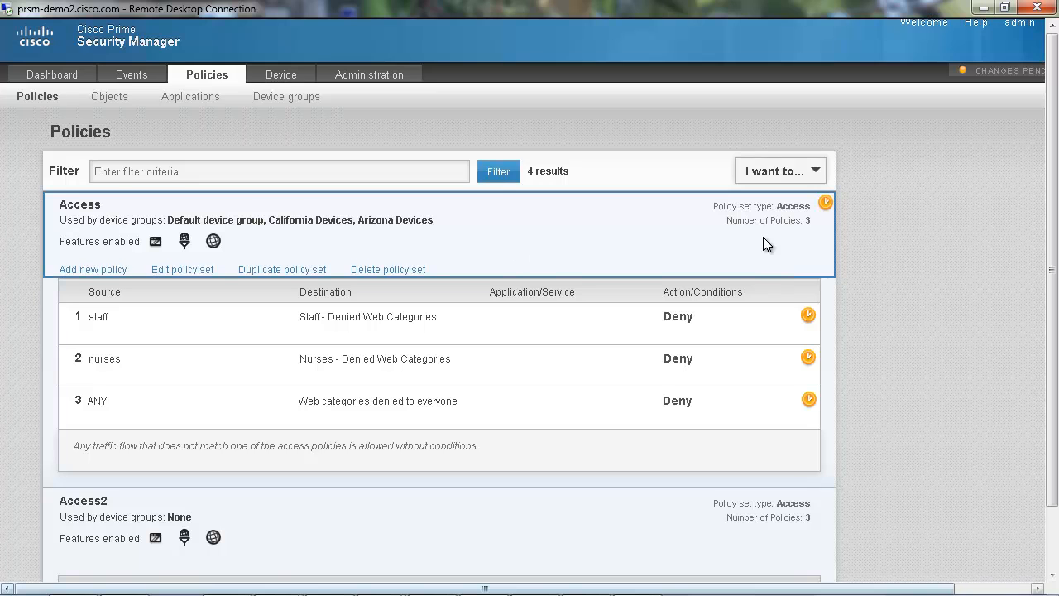
pyautogui.click(996, 76)
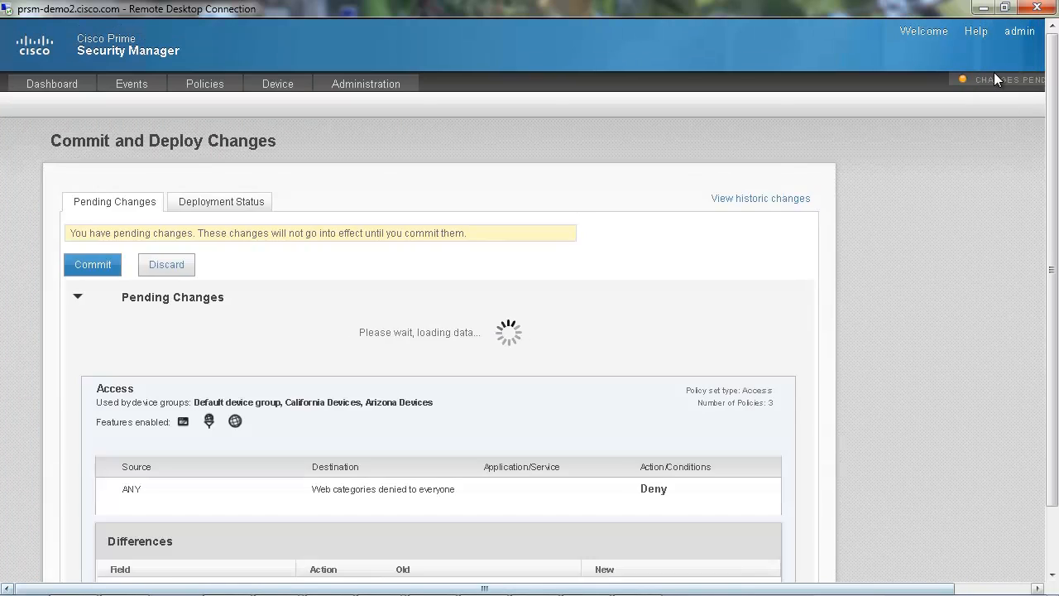
pyautogui.click(93, 264)
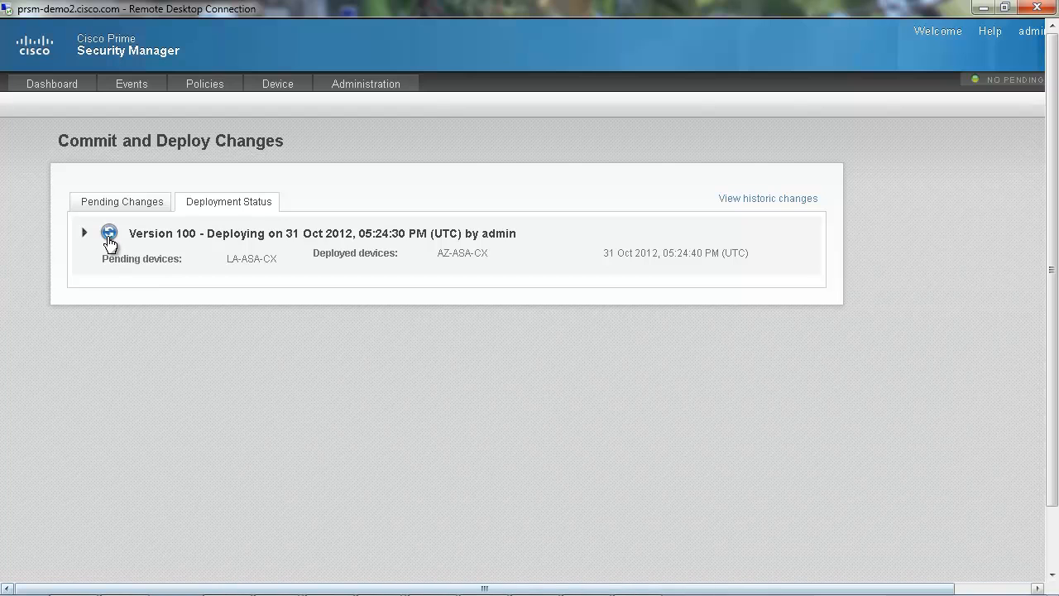
pyautogui.click(109, 240)
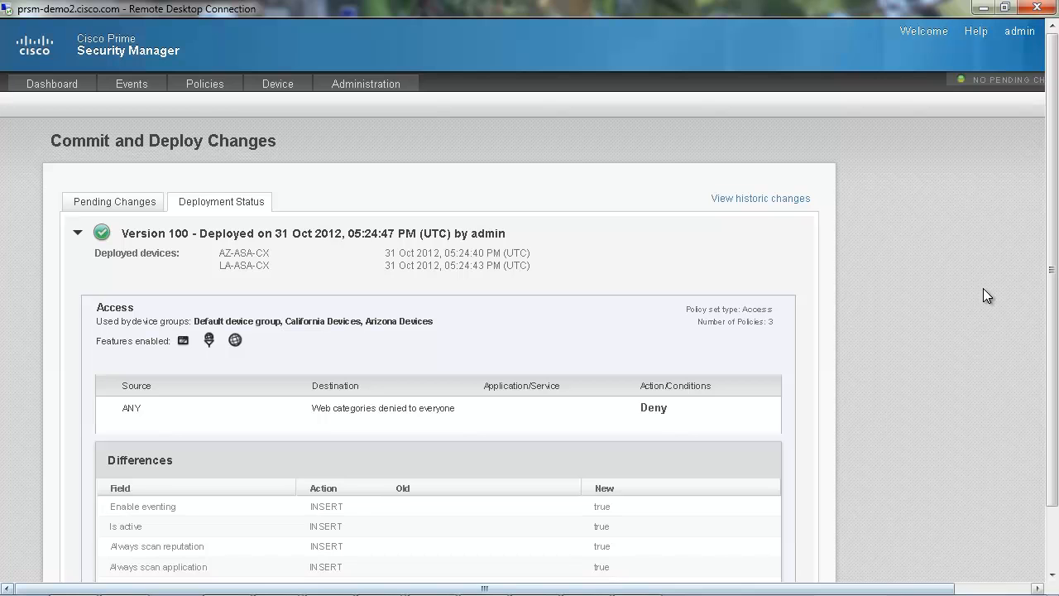
pyautogui.press('F11')
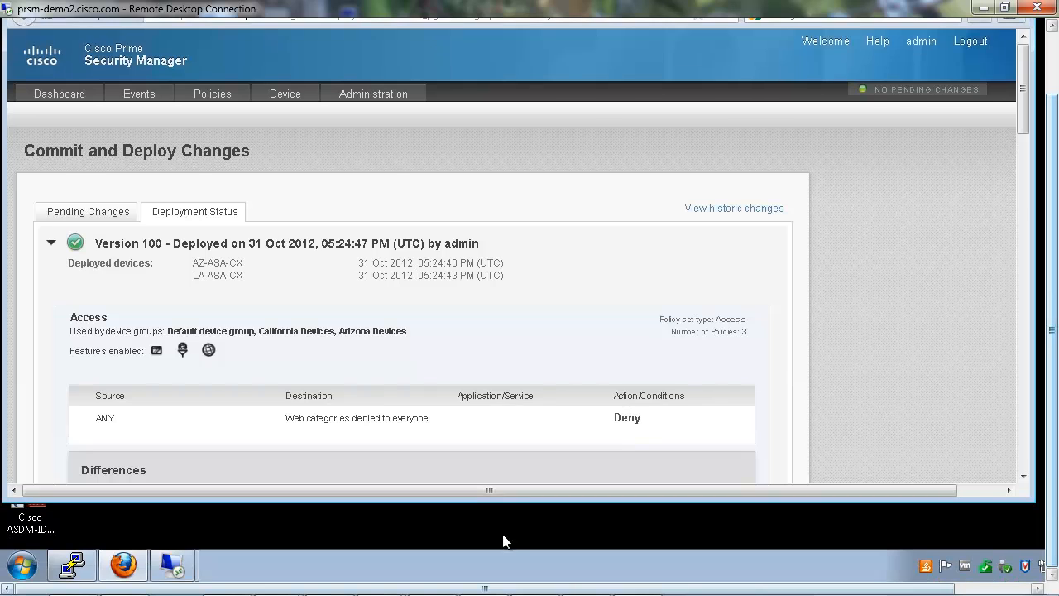
# On the LA-Client remote desktop, load philipmorrisusa.com in Firefox
pyautogui.moveTo(172, 565)
pyautogui.click(167, 506)
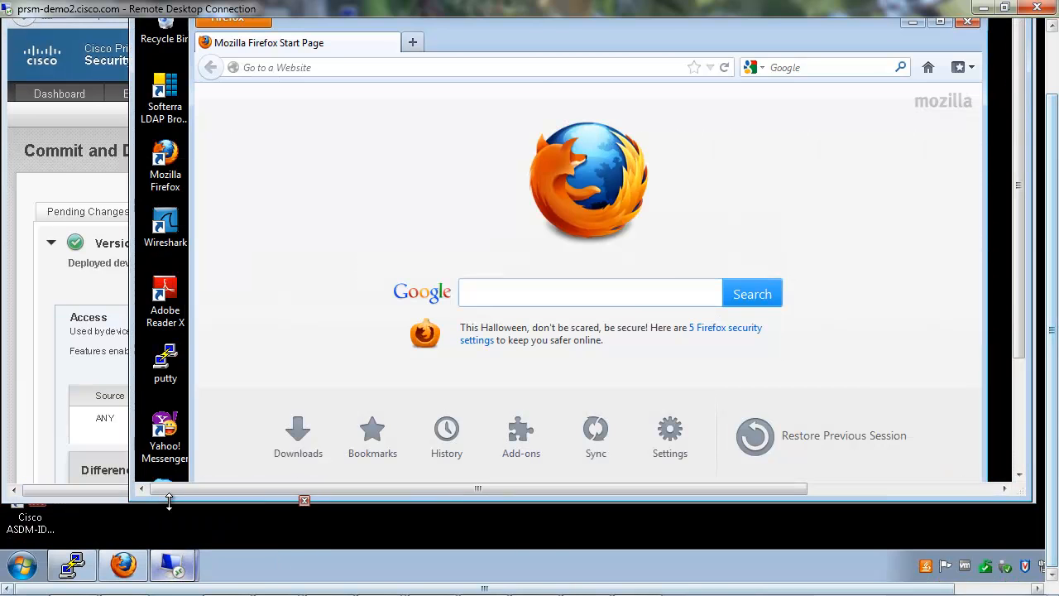
pyautogui.click(527, 67)
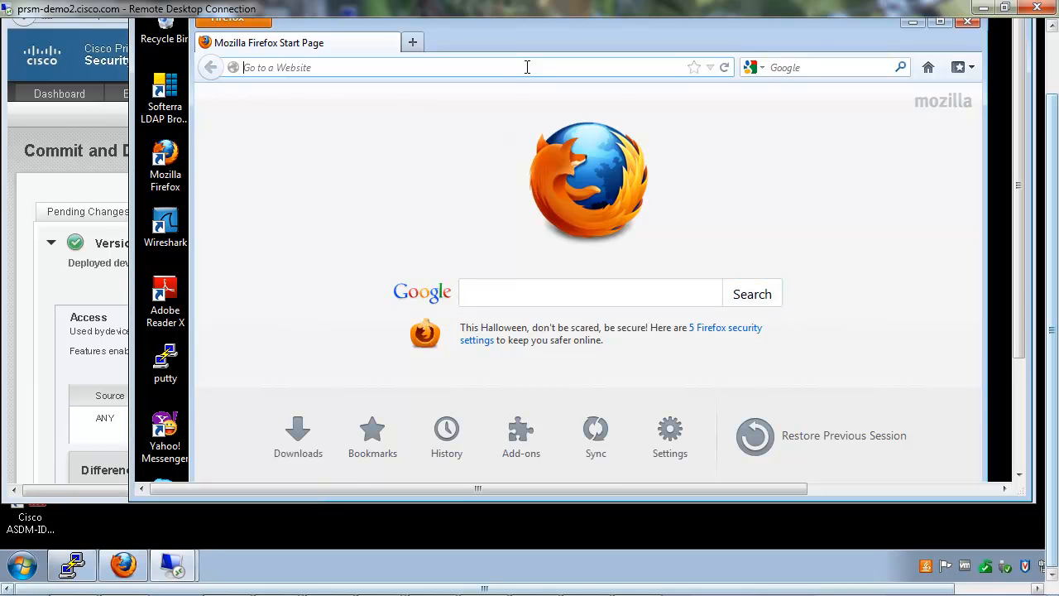
pyautogui.write('philipmorrisusa.com/')
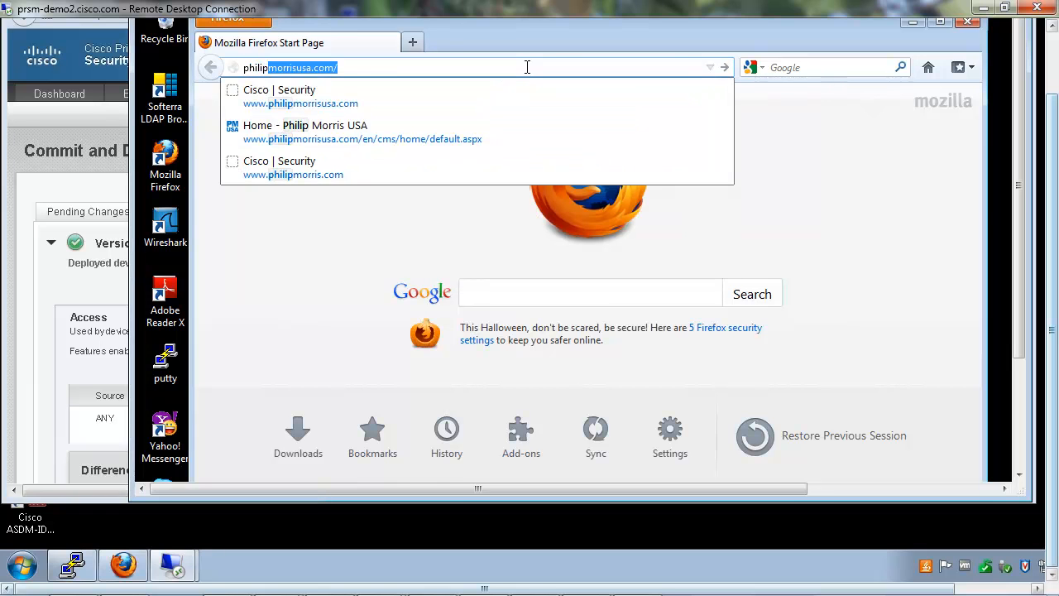
pyautogui.press('Return')
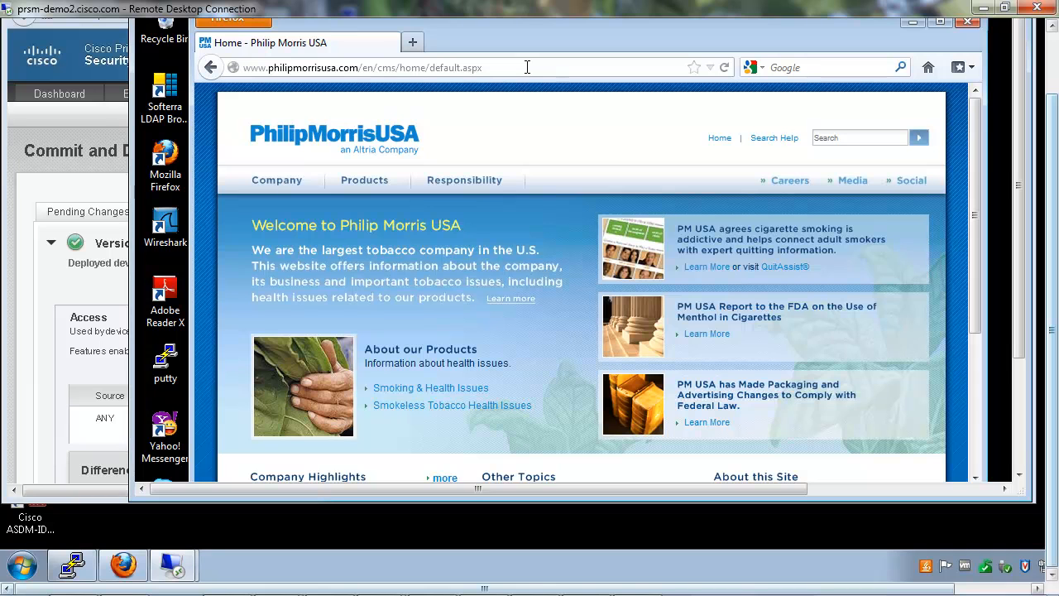
# Switch from the LA client to the AC-Client remote desktop
pyautogui.click(1019, 434)
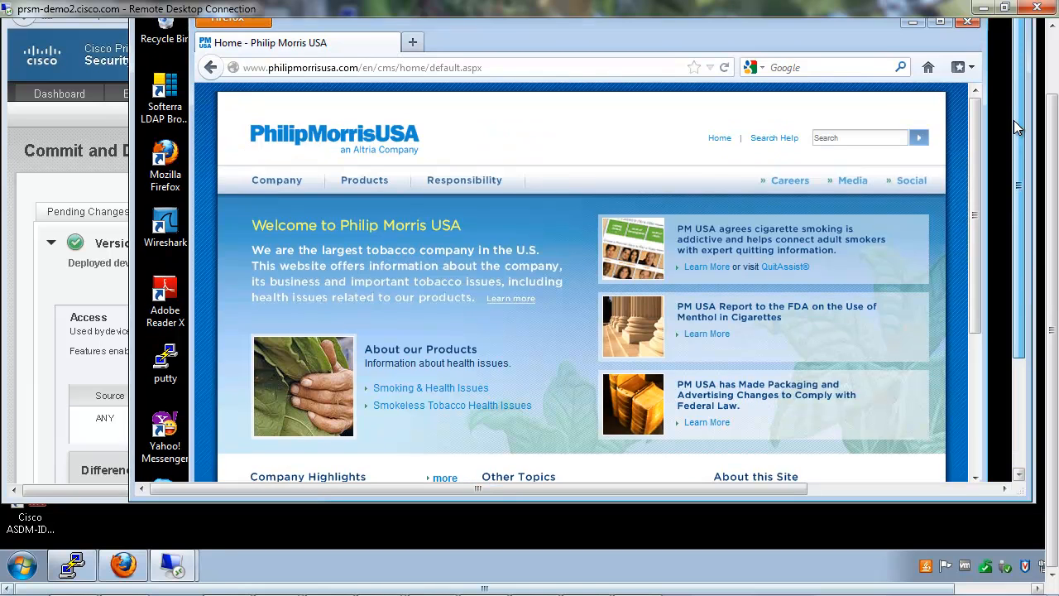
pyautogui.moveTo(1019, 251); pyautogui.dragTo(1019, 149)
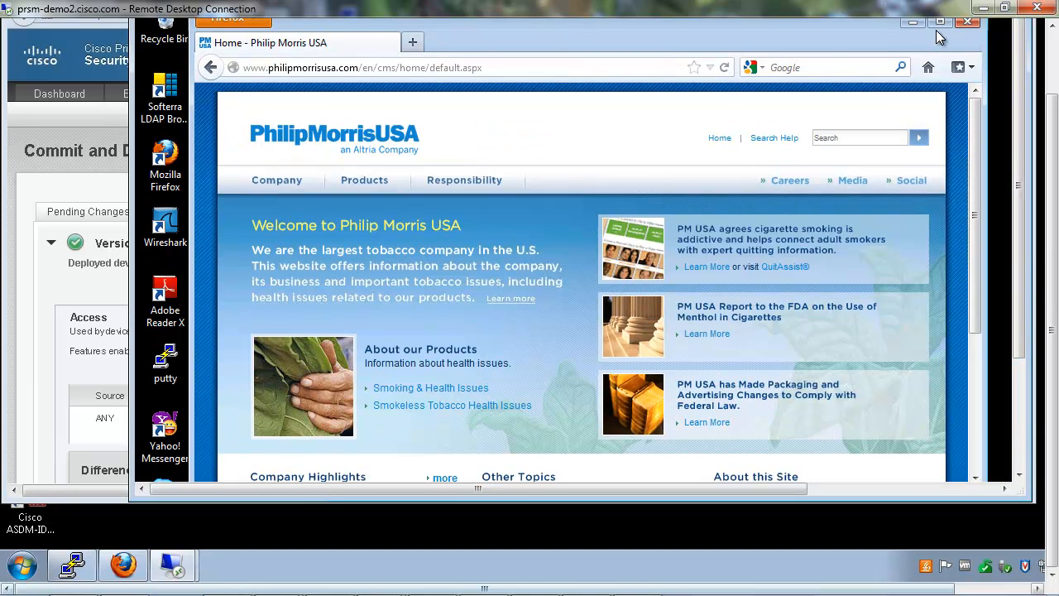
pyautogui.click(175, 565)
pyautogui.click(245, 528)
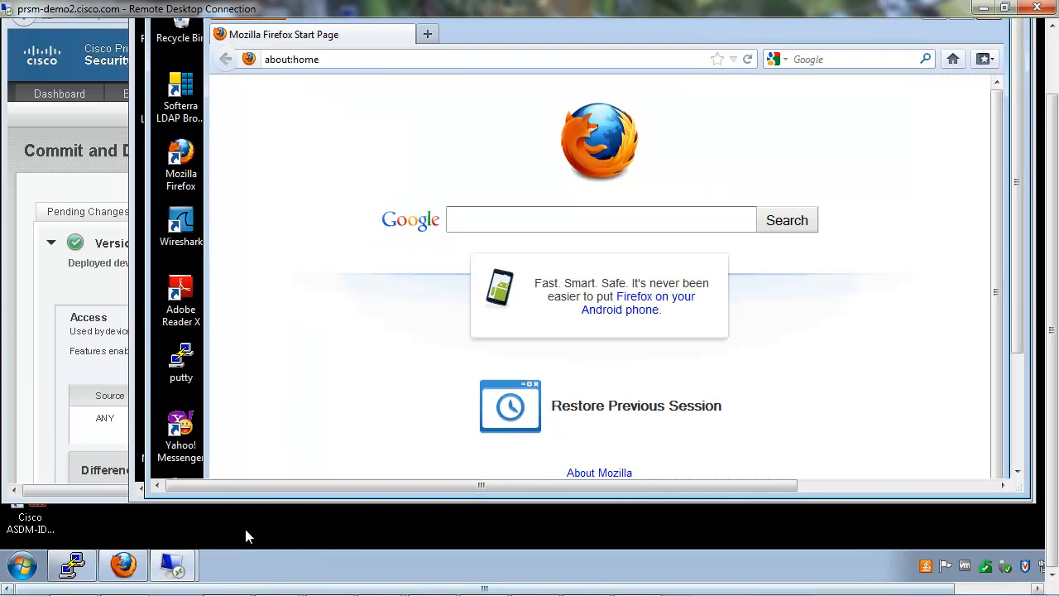
# Load philipmorrisusa.com, sign in with the user's username and password, and get the Tobacco Access Denied page
pyautogui.click(414, 59)
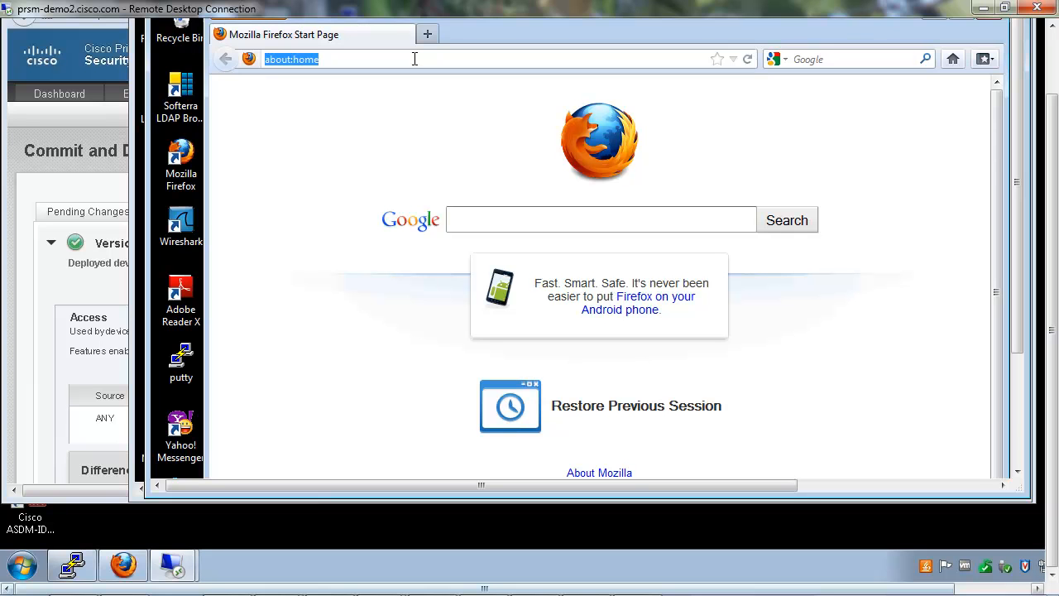
pyautogui.write('phil')
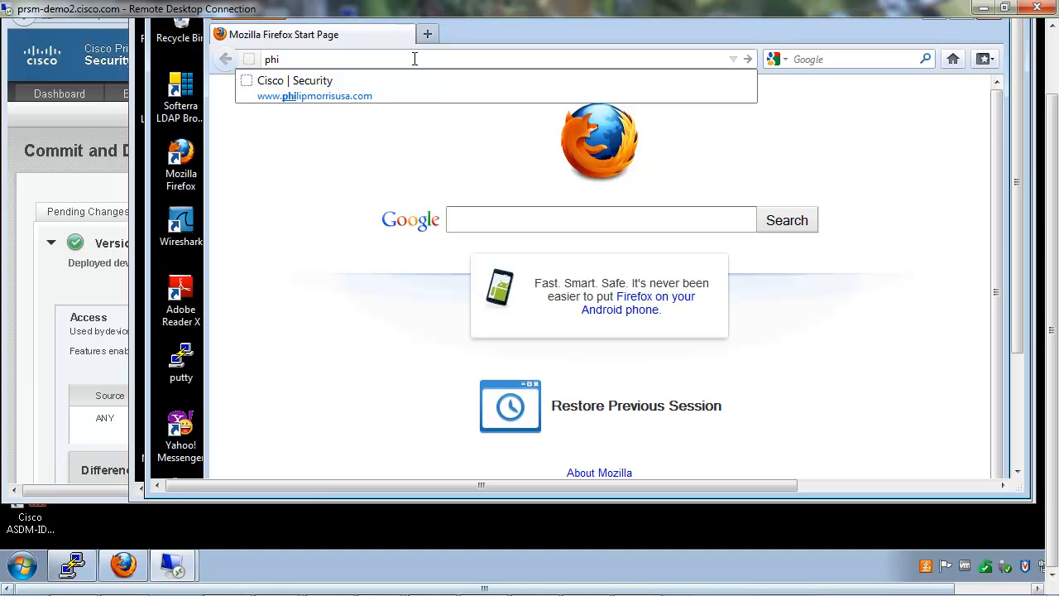
pyautogui.press('Down')
pyautogui.press('Return')
pyautogui.write('akuros')
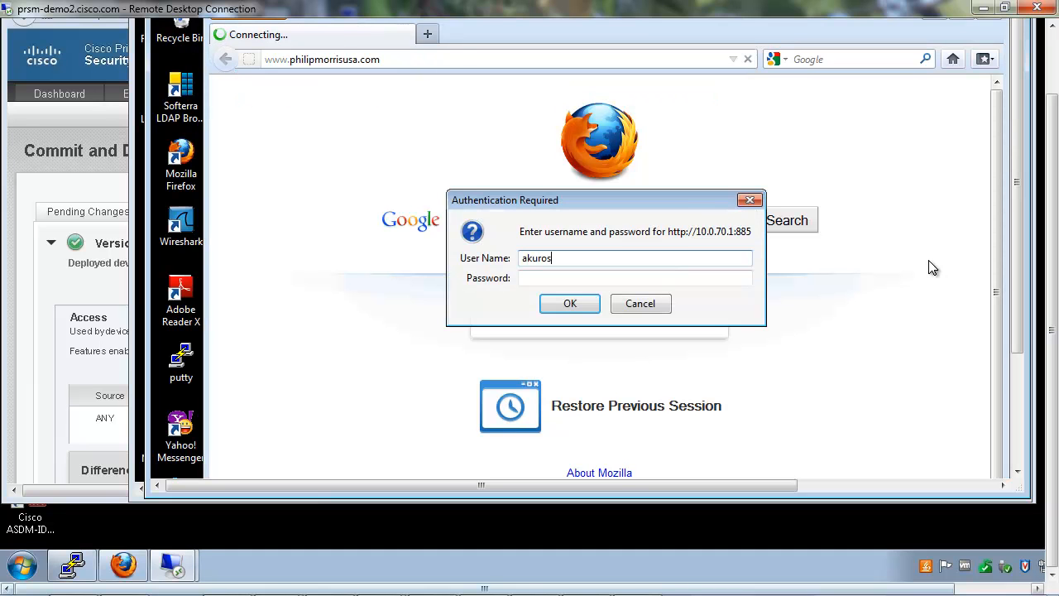
pyautogui.write('awa')
pyautogui.press('Tab')
pyautogui.write('••••')
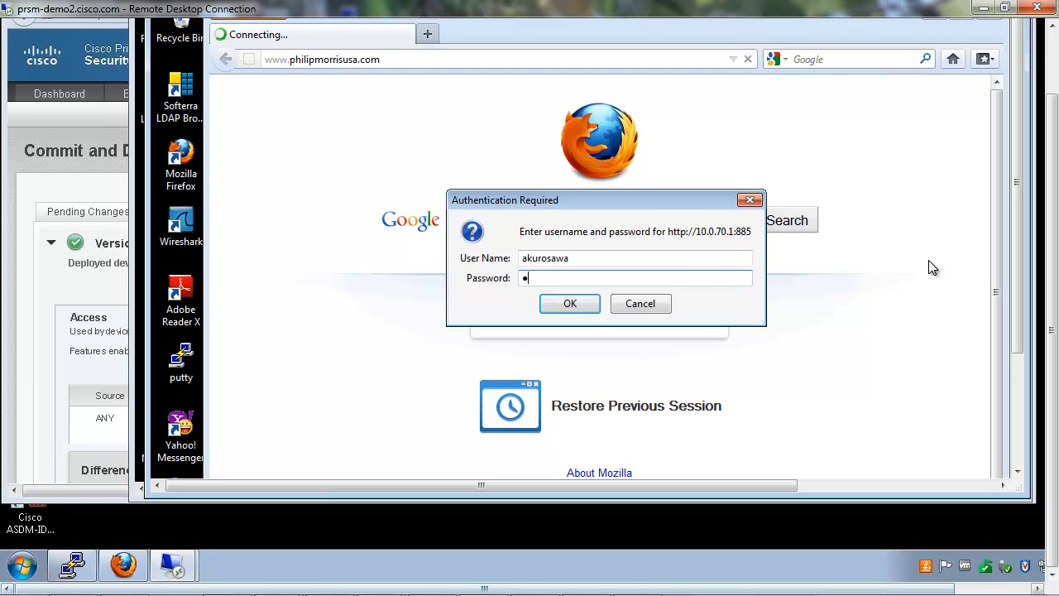
pyautogui.write('••')
pyautogui.press('Return')
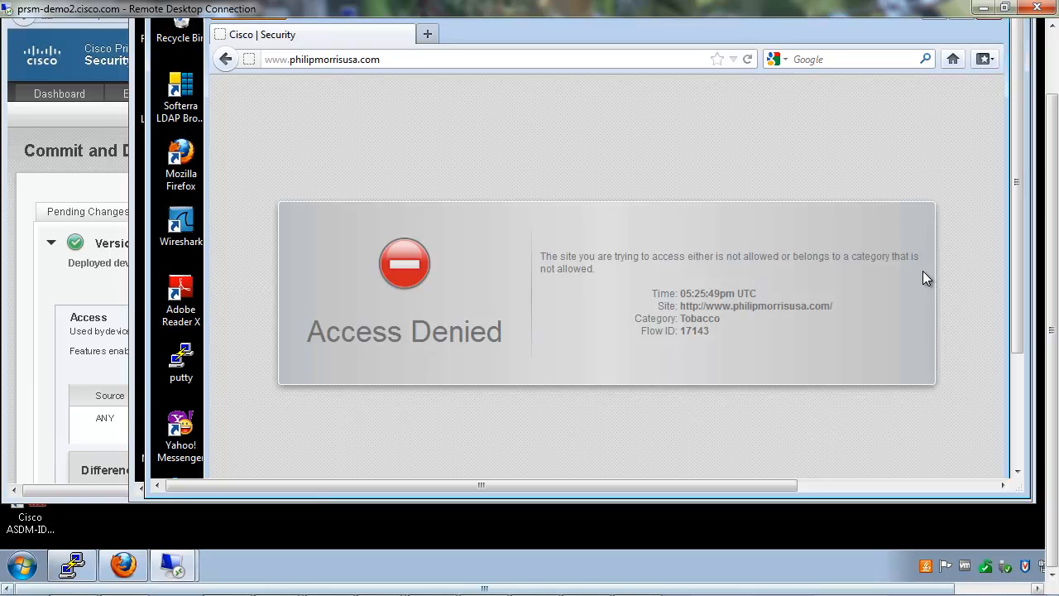
pyautogui.click(428, 34)
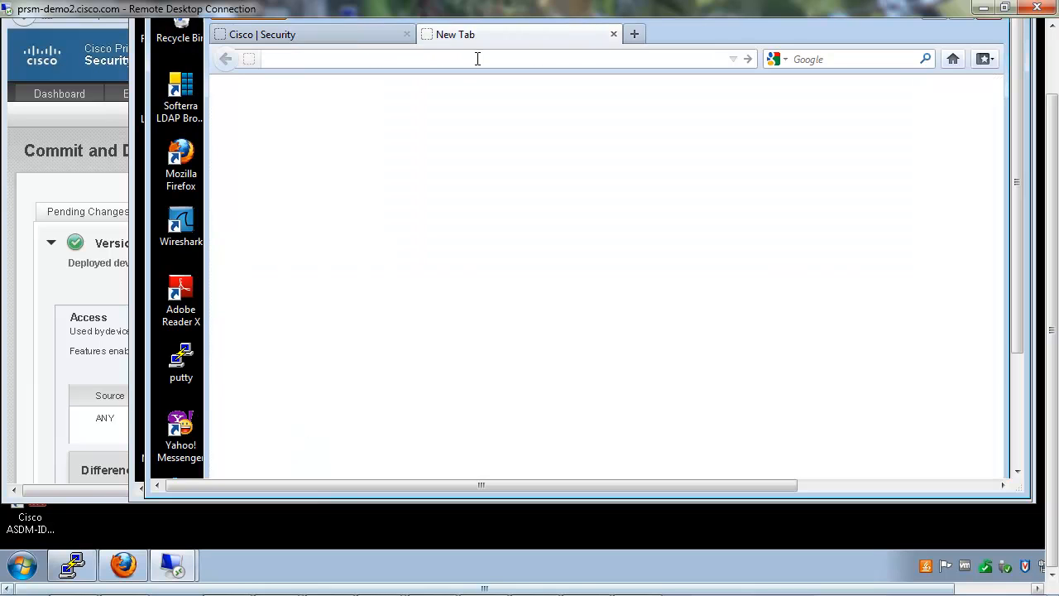
pyautogui.hotkey('ctrl', 'v')
pyautogui.hotkey('ctrl', 'z')
pyautogui.write('stat')
pyautogui.press('Down')
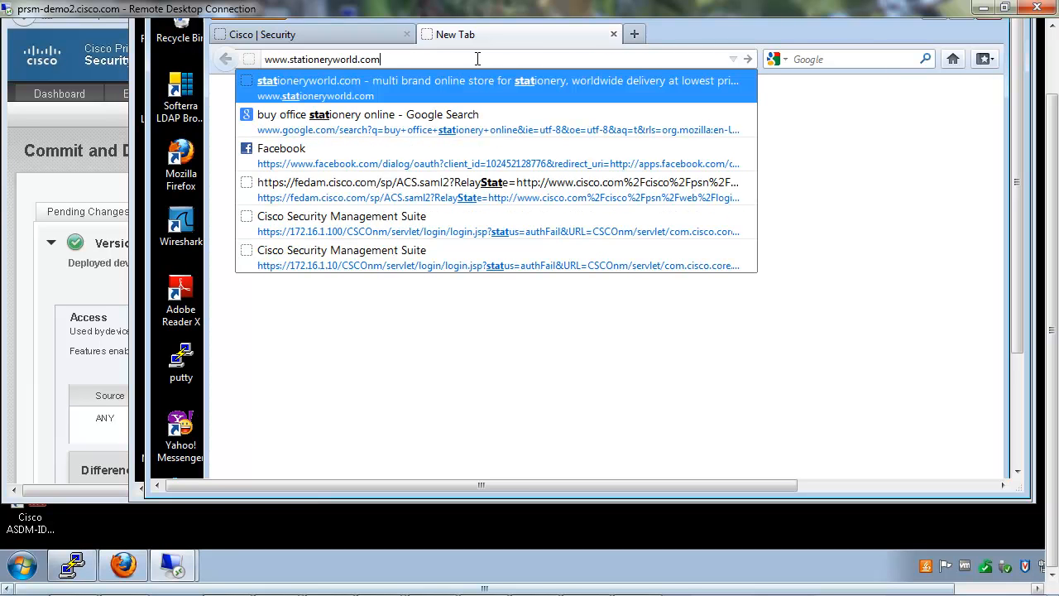
pyautogui.press('Return')
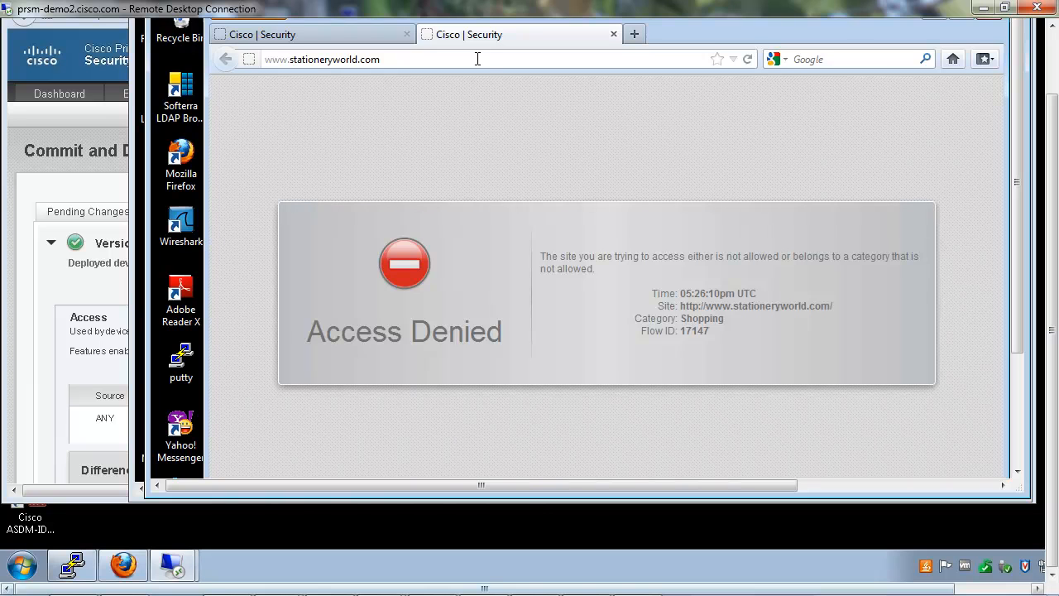
pyautogui.click(124, 569)
# Start a new Access policy named 'Allow staff access to stationeryworld'
pyautogui.moveTo(184, 98)
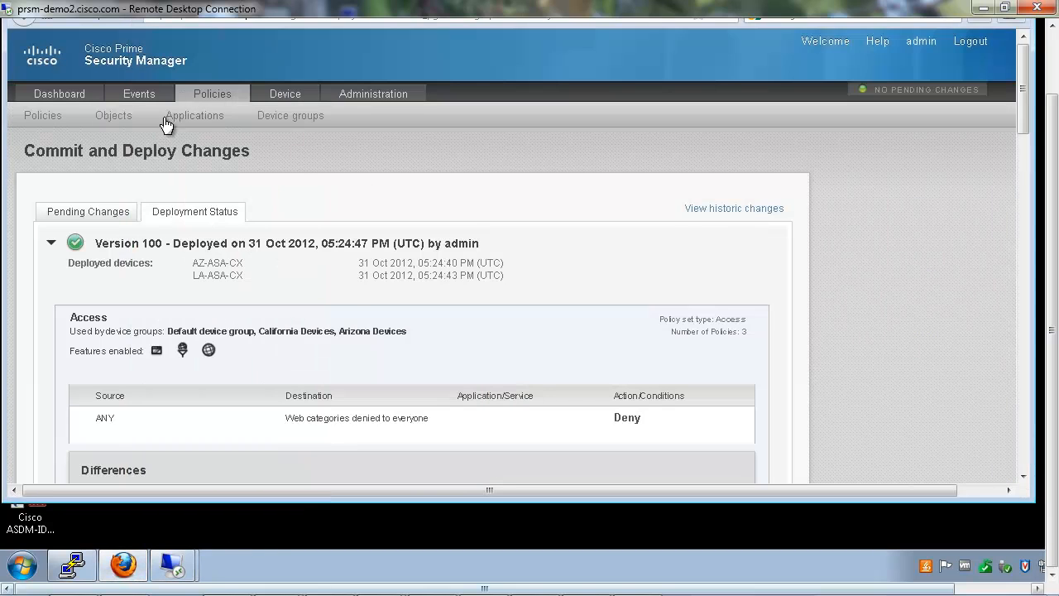
pyautogui.click(38, 115)
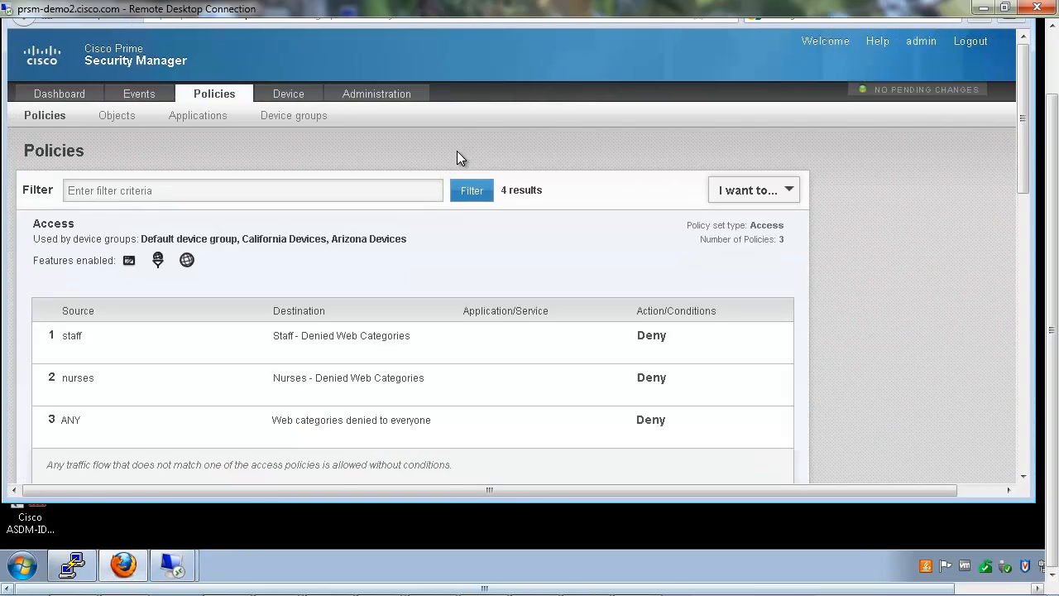
pyautogui.moveTo(92, 291)
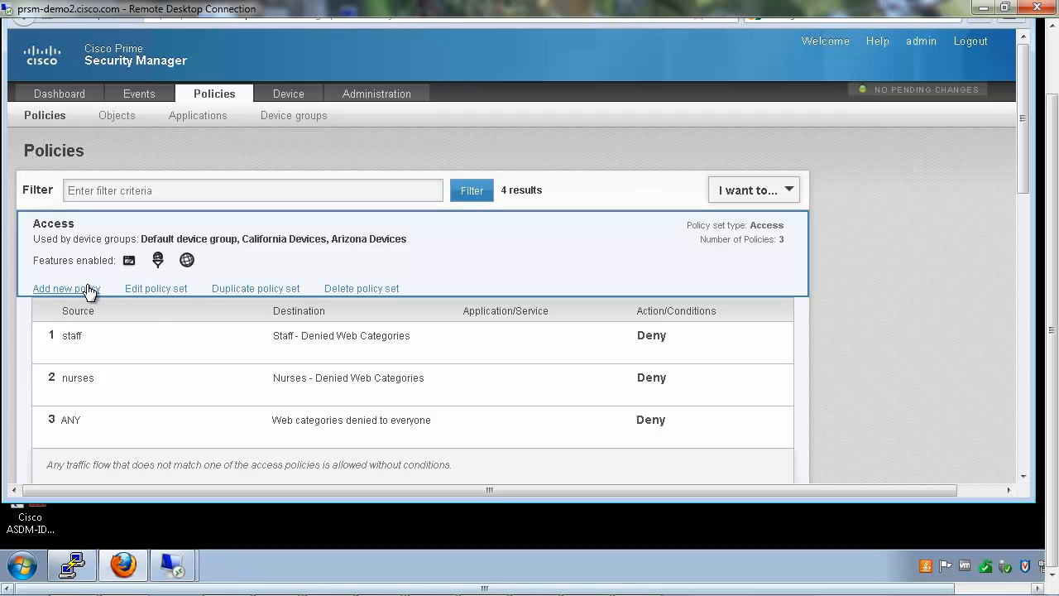
pyautogui.click(66, 288)
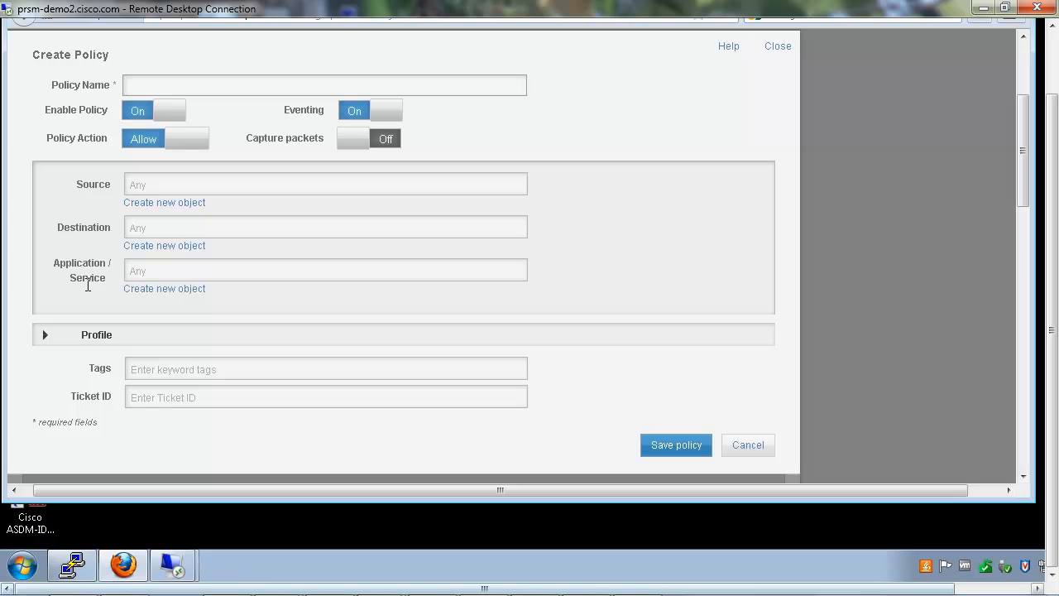
pyautogui.click(153, 86)
pyautogui.write('Allow ')
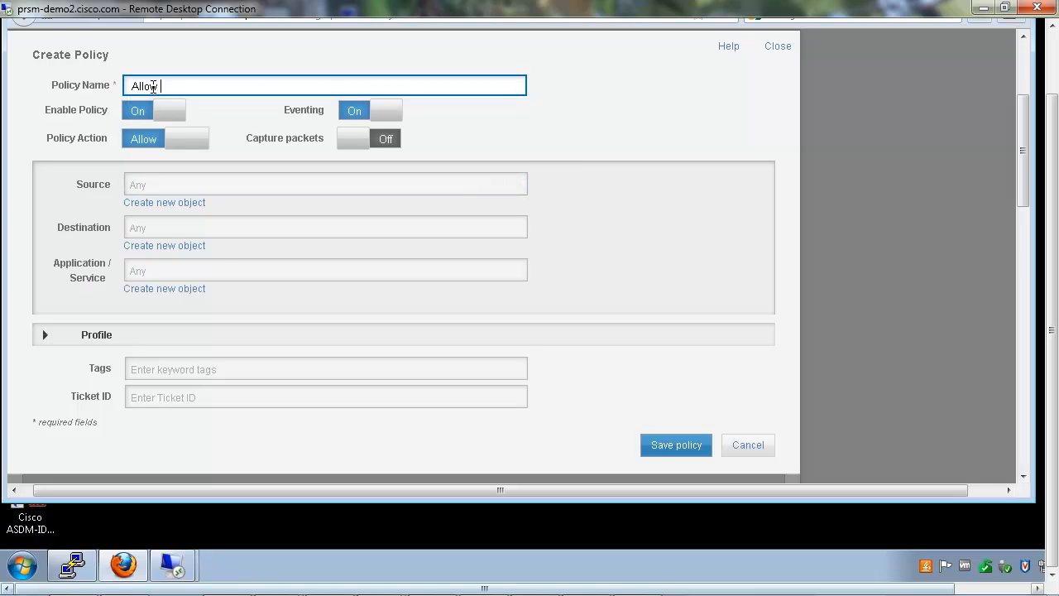
pyautogui.write('staff access to stationery world')
pyautogui.hotkey('shift', 'Left')
pyautogui.hotkey('shift', 'Left')
pyautogui.hotkey('shift', 'Left')
pyautogui.hotkey('shift', 'Left')
pyautogui.hotkey('shift', 'Left')
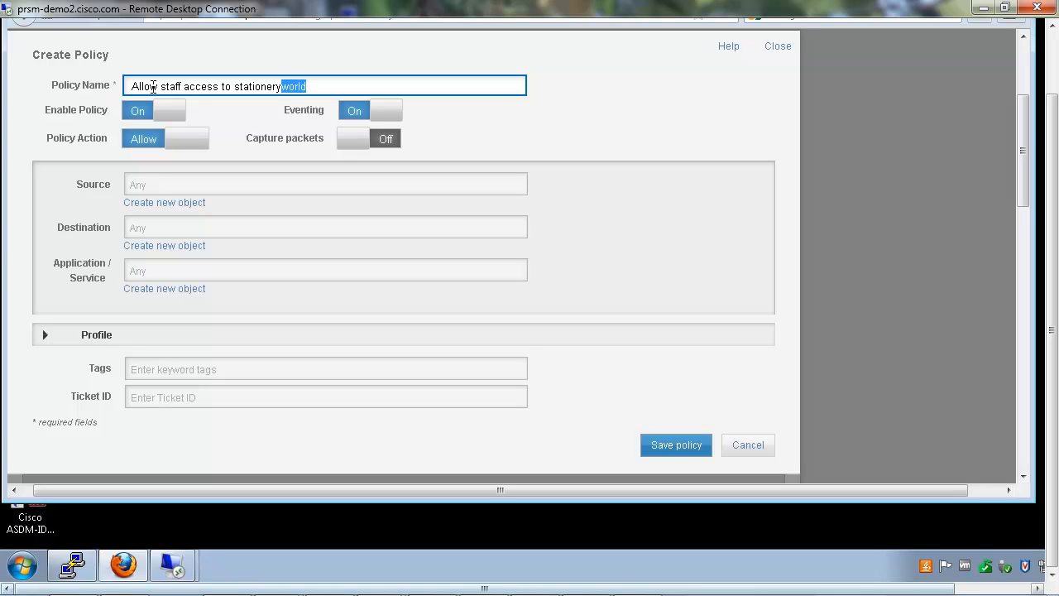
pyautogui.click(153, 87)
# Make the staff identity object the policy's only source, removing Android
pyautogui.click(191, 228)
pyautogui.click(158, 182)
pyautogui.write('staff')
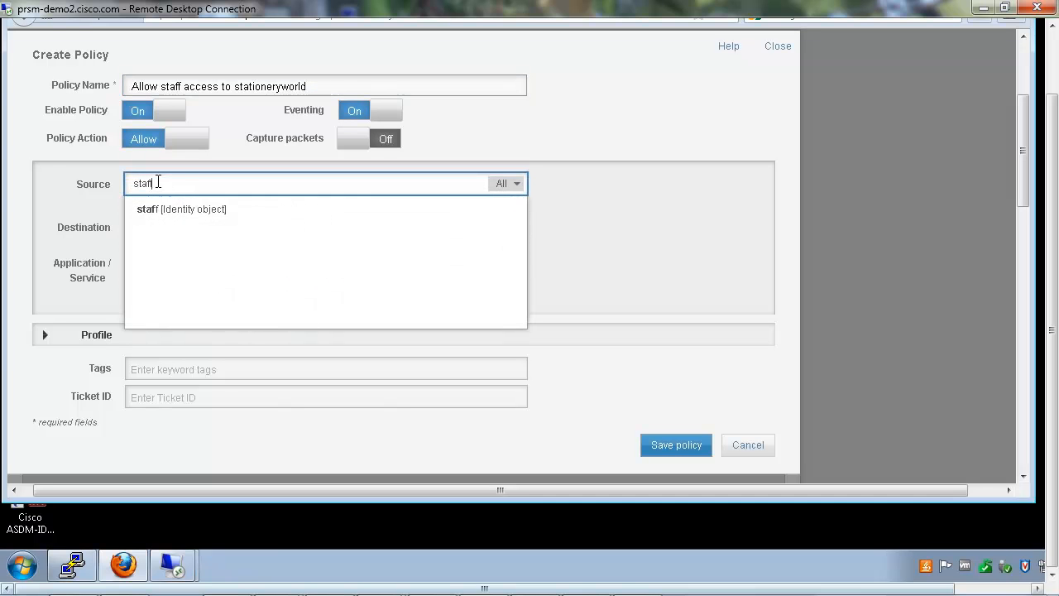
pyautogui.click(168, 205)
pyautogui.write('Android')
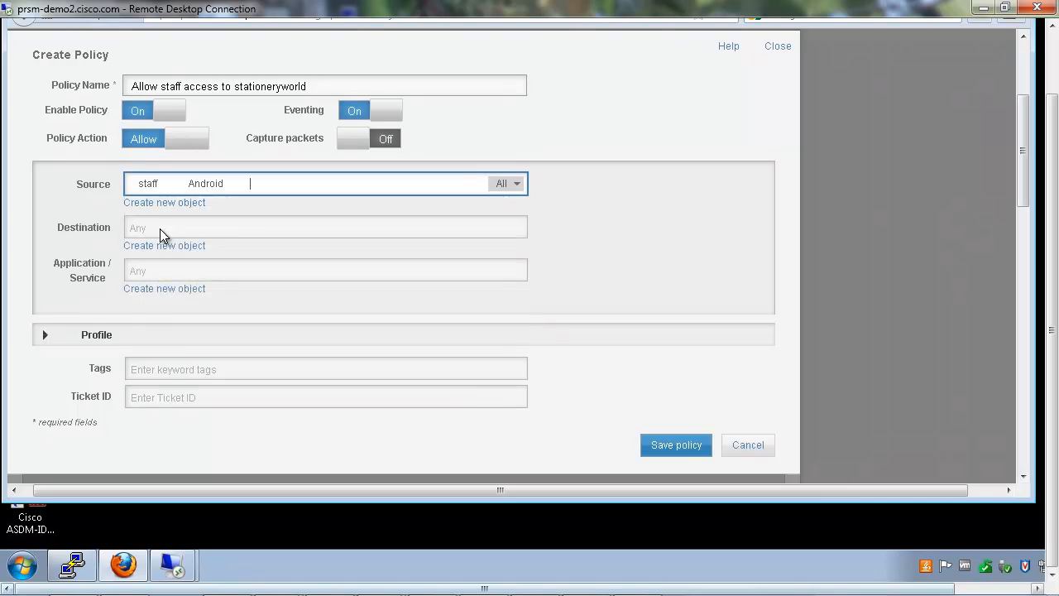
pyautogui.click(158, 228)
pyautogui.click(235, 187)
pyautogui.click(172, 226)
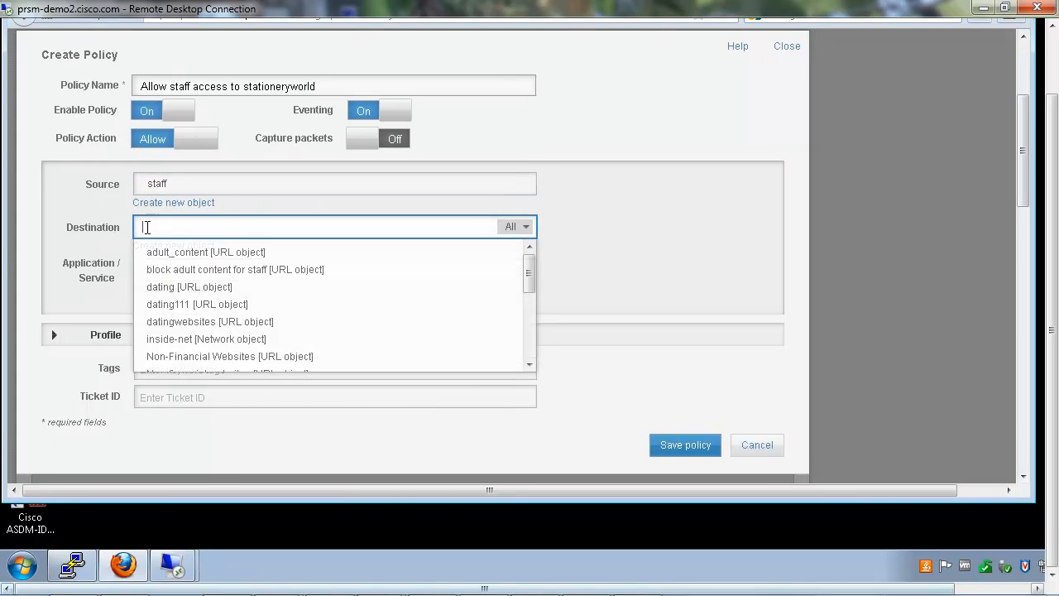
pyautogui.click(86, 231)
pyautogui.click(165, 245)
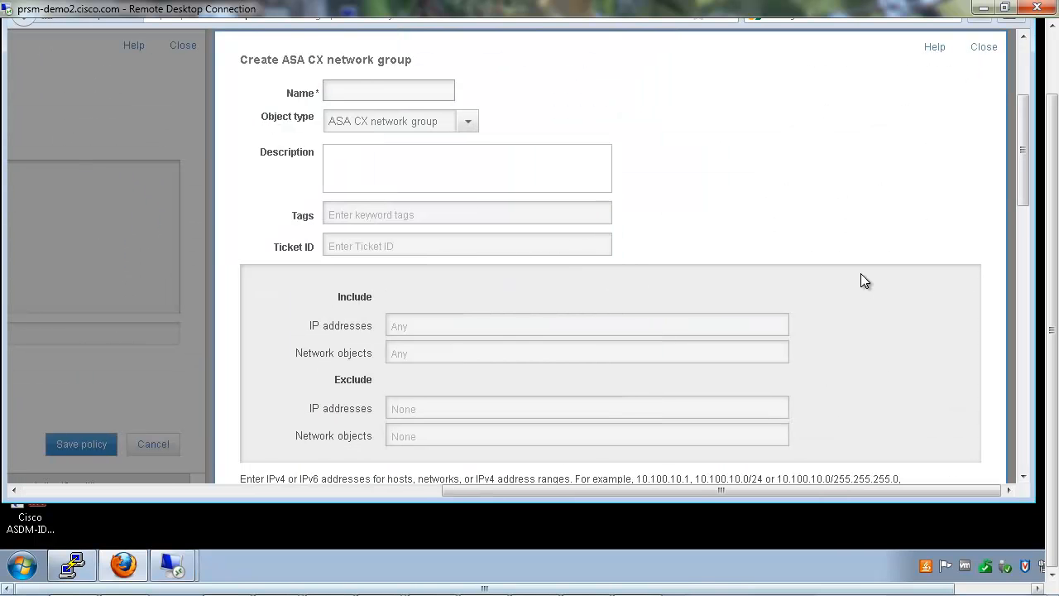
pyautogui.click(437, 89)
pyautogui.write('Stationery')
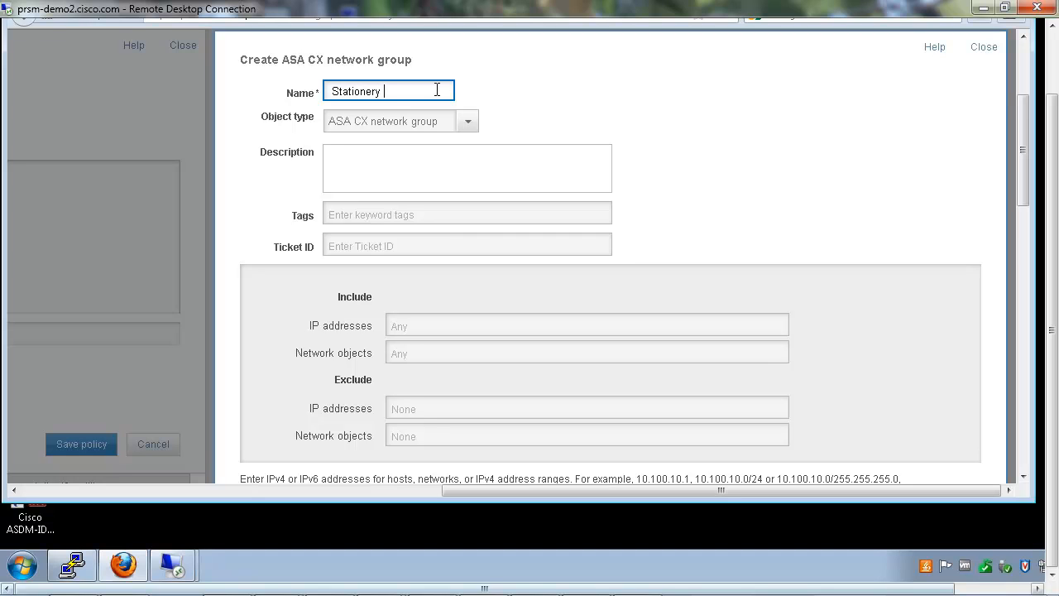
pyautogui.write('world')
pyautogui.click(413, 125)
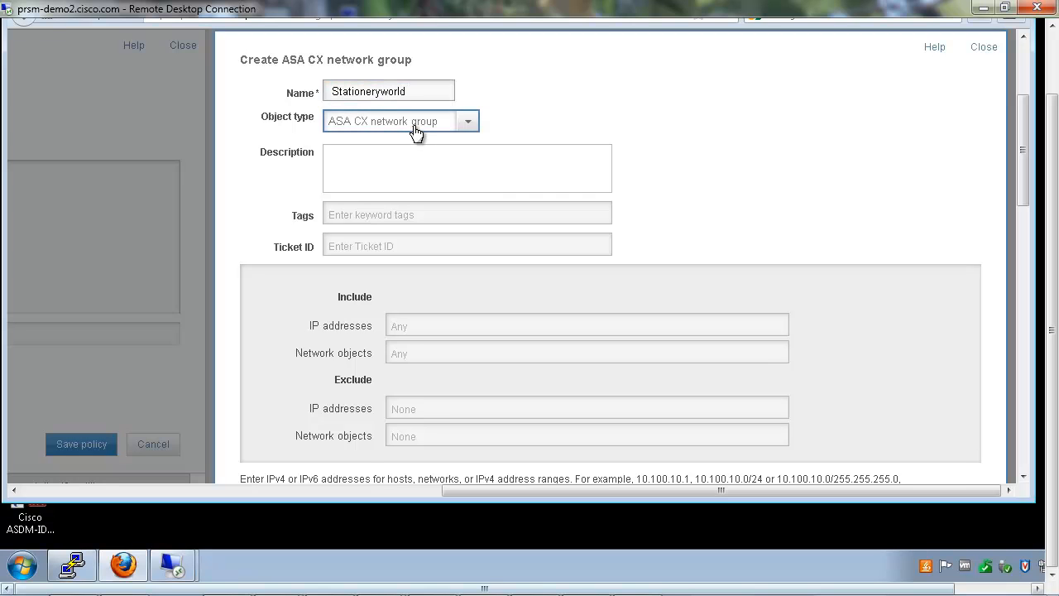
pyautogui.click(413, 163)
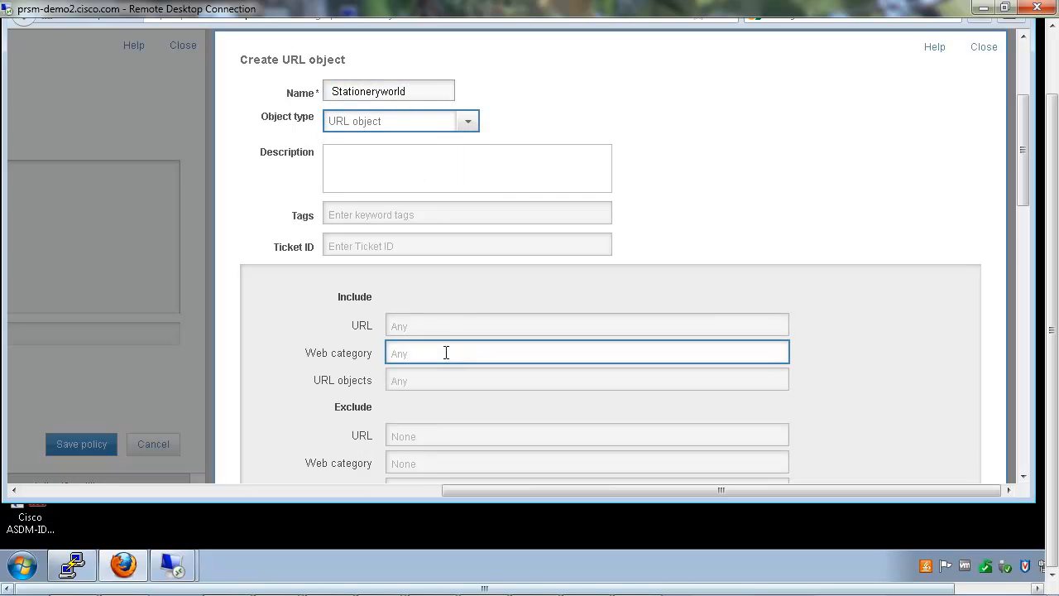
pyautogui.click(449, 325)
pyautogui.write('http://www.stationeryworld.com/')
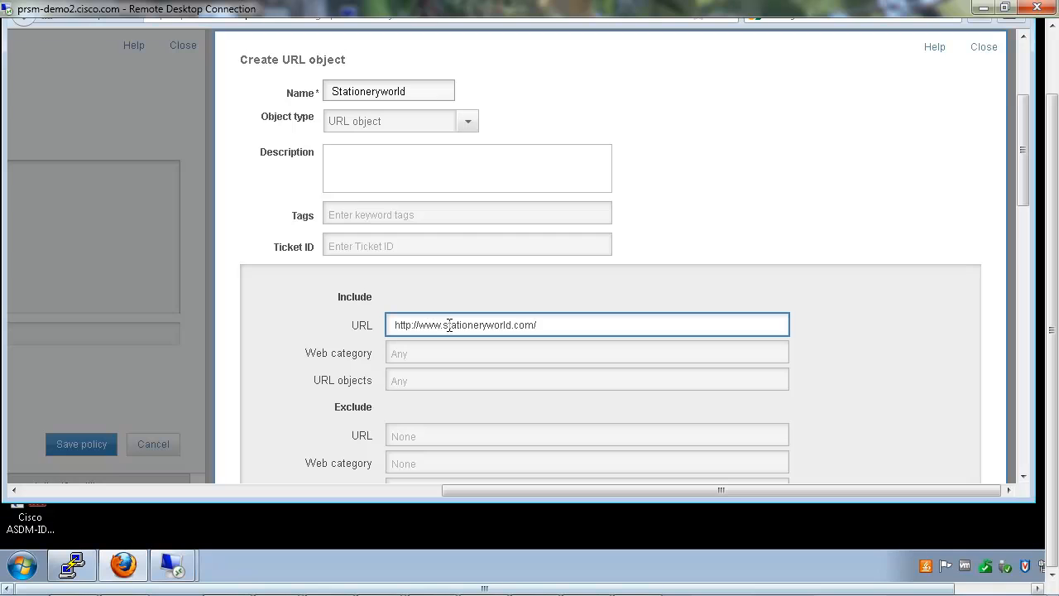
pyautogui.press('Home')
pyautogui.press('Delete')
pyautogui.press('Delete')
pyautogui.press('Delete')
pyautogui.press('Delete')
pyautogui.press('Delete')
pyautogui.press('Delete')
pyautogui.press('Delete')
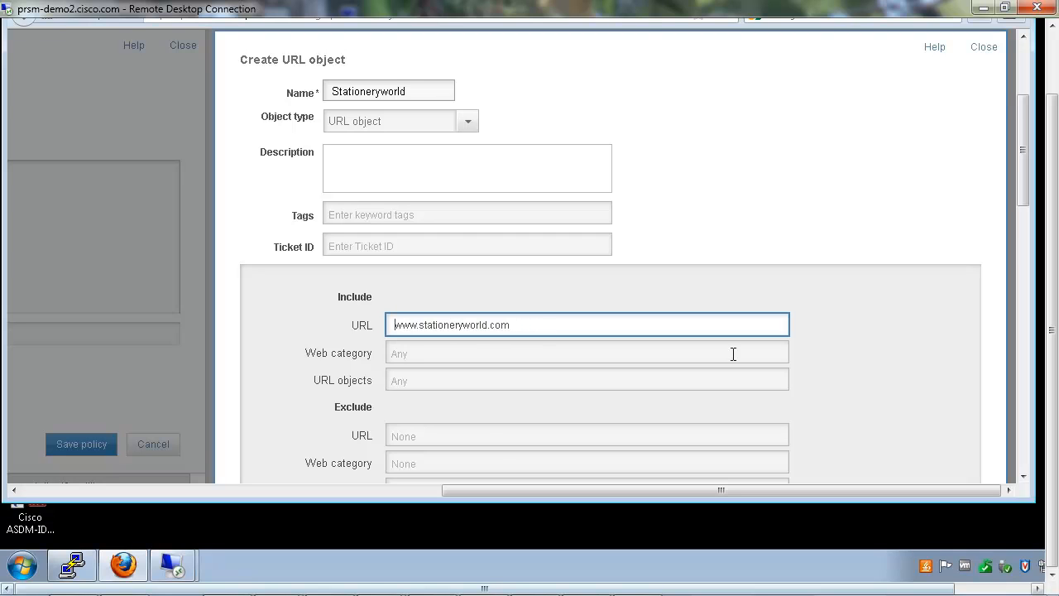
pyautogui.click(898, 434)
pyautogui.scroll(-4, 897, 433)
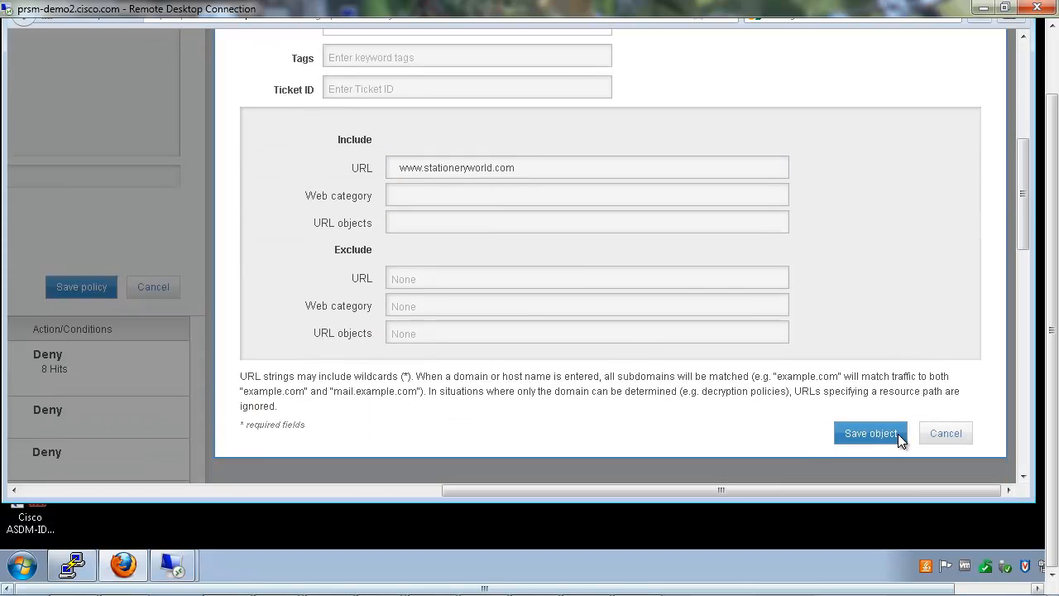
pyautogui.click(875, 400)
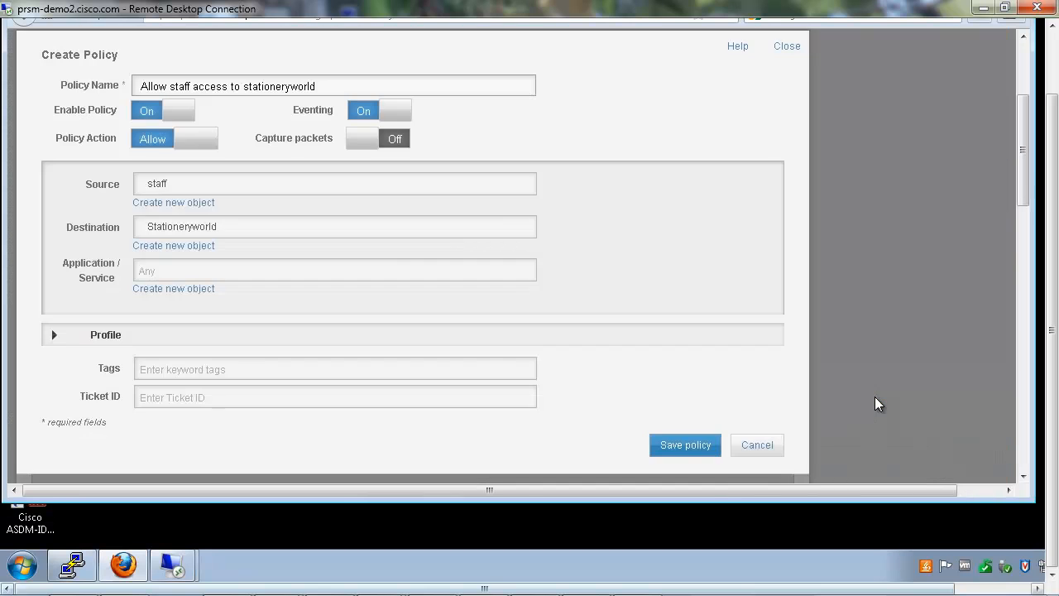
# Save the staff allow policy, commit the changes, and confirm Version 101 deployed to AZ-ASA-CX and LA-ASA-CX
pyautogui.click(685, 445)
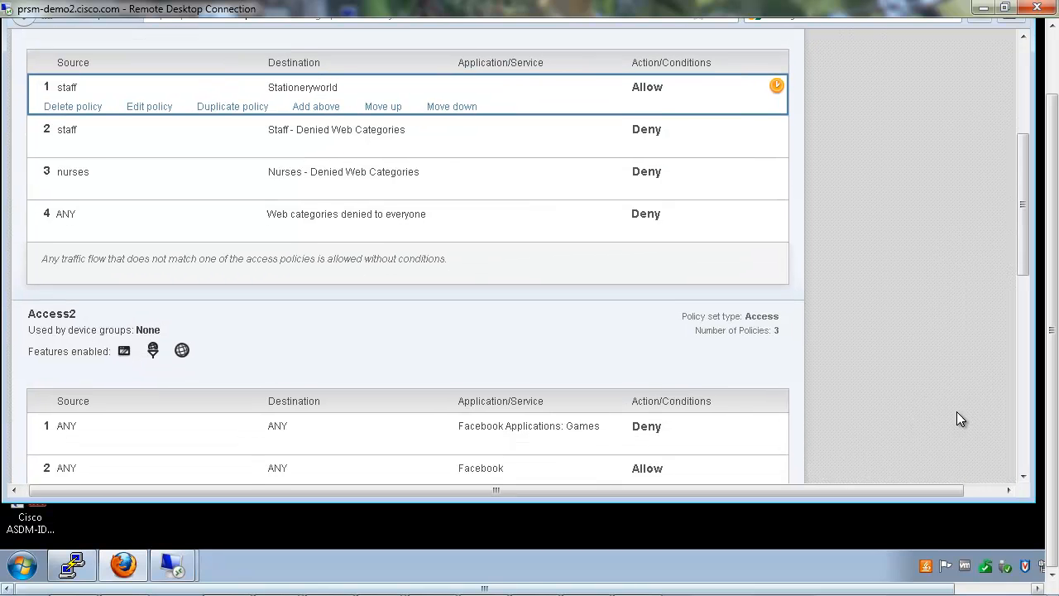
pyautogui.moveTo(1055, 194); pyautogui.dragTo(1055, 110)
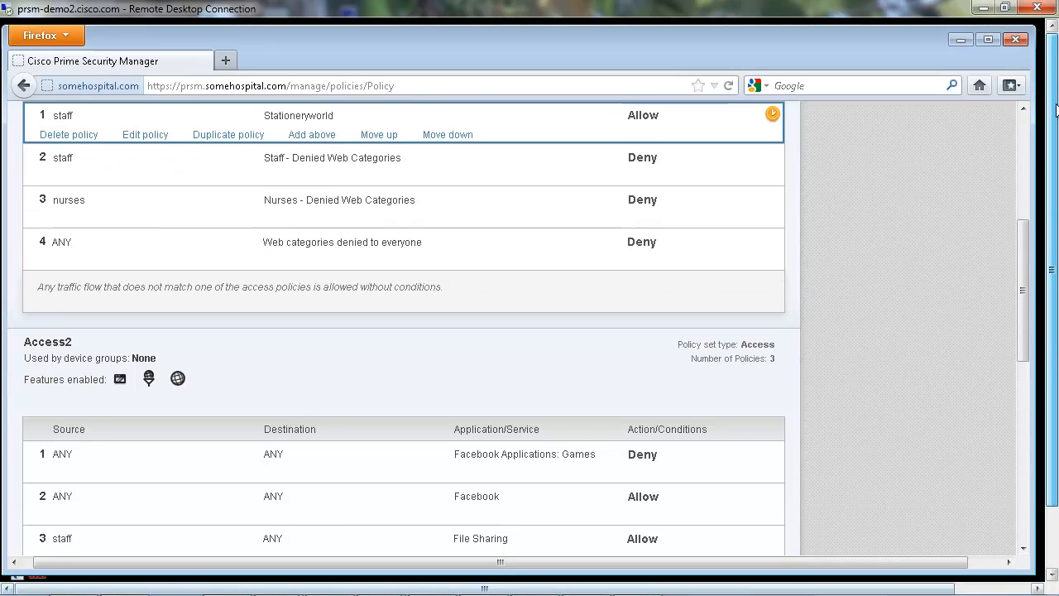
pyautogui.scroll(5, 951, 236)
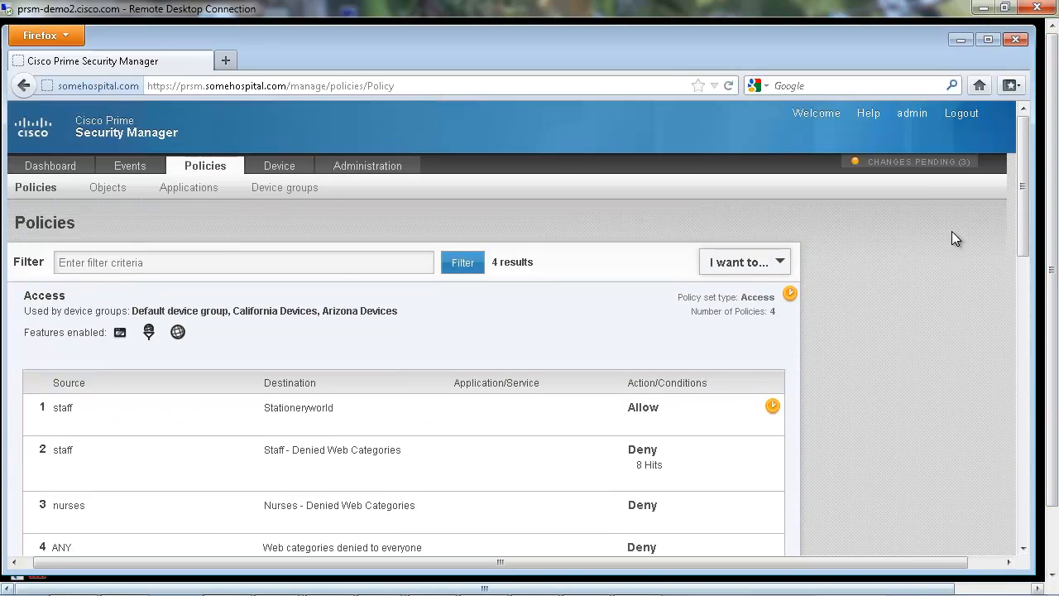
pyautogui.click(914, 162)
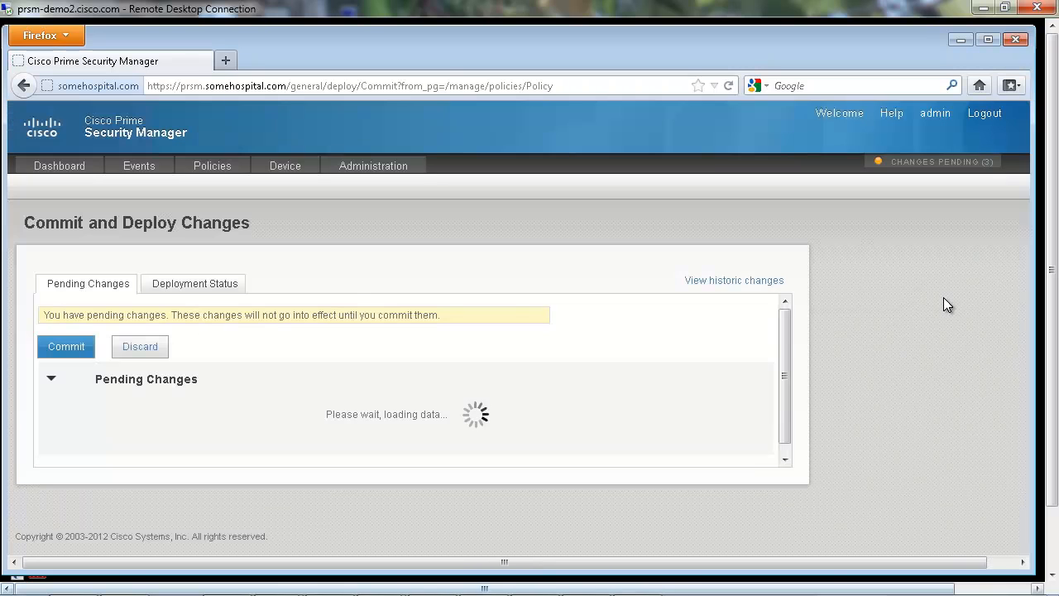
pyautogui.click(90, 349)
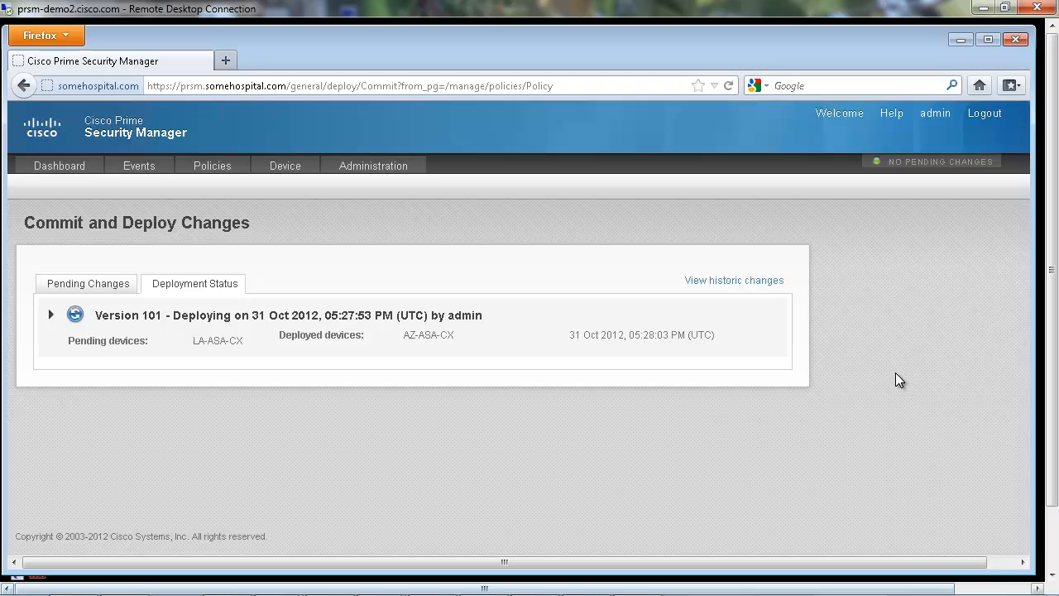
pyautogui.click(76, 316)
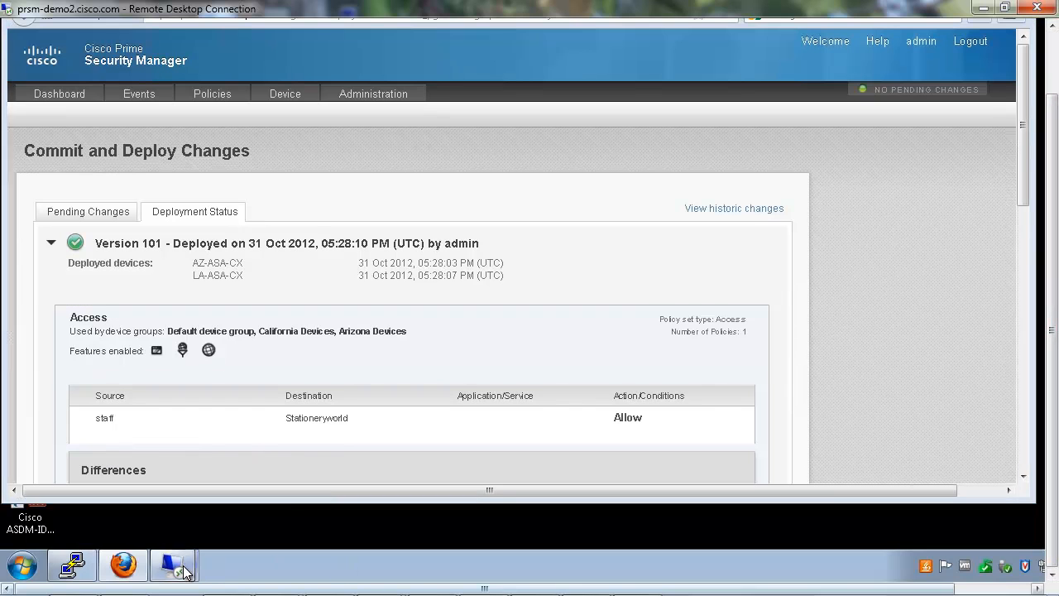
# On AZ-Client, reload the stationeryworld tab so the store's home page now loads, then return
pyautogui.moveTo(184, 571)
pyautogui.click(205, 529)
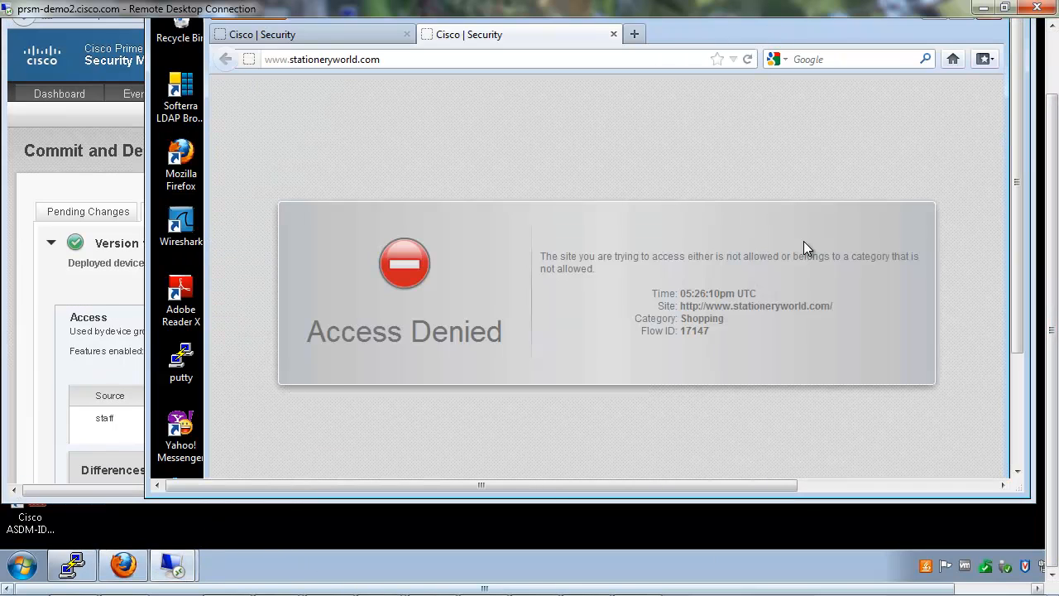
pyautogui.press('F5')
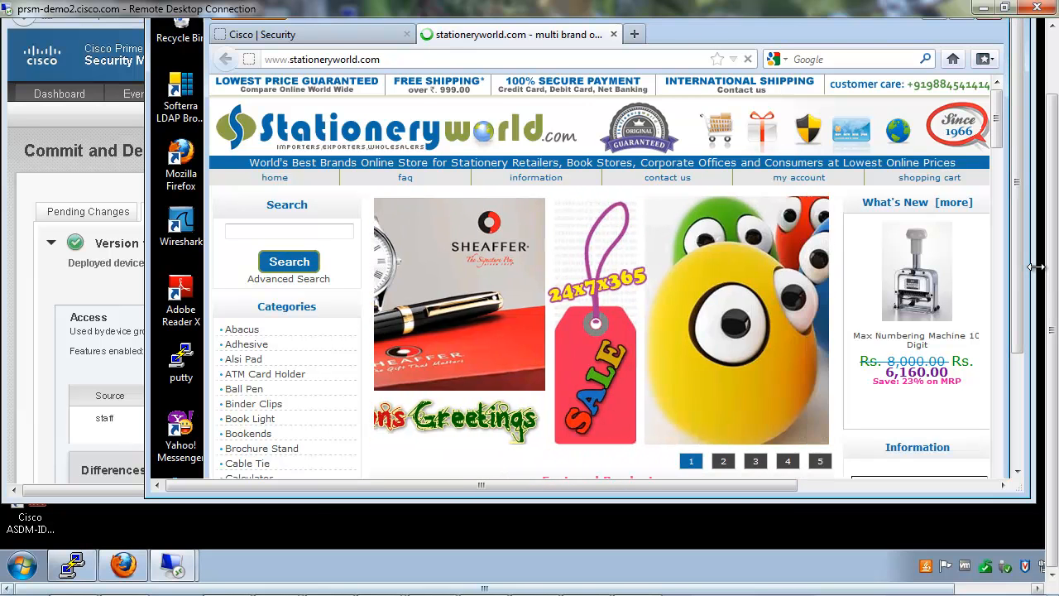
pyautogui.click(100, 124)
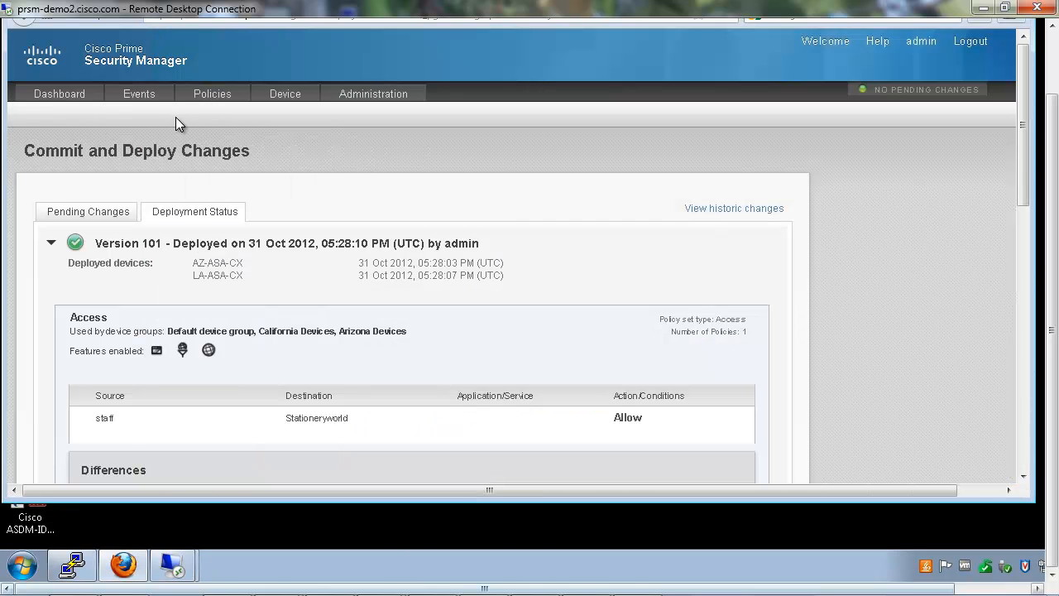
pyautogui.moveTo(139, 93)
pyautogui.click(38, 116)
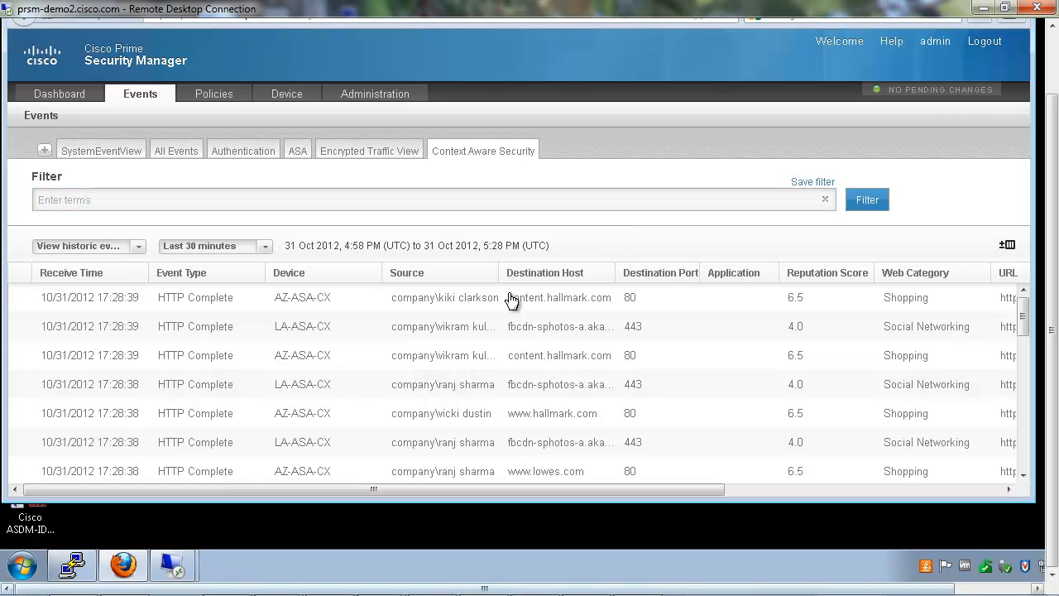
pyautogui.click(255, 200)
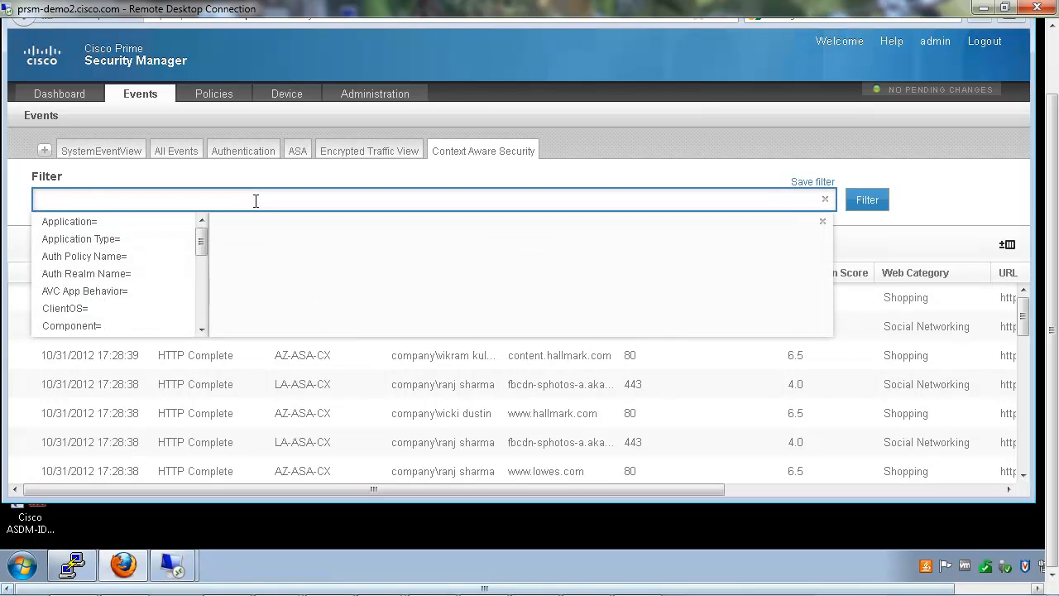
pyautogui.write('Desti')
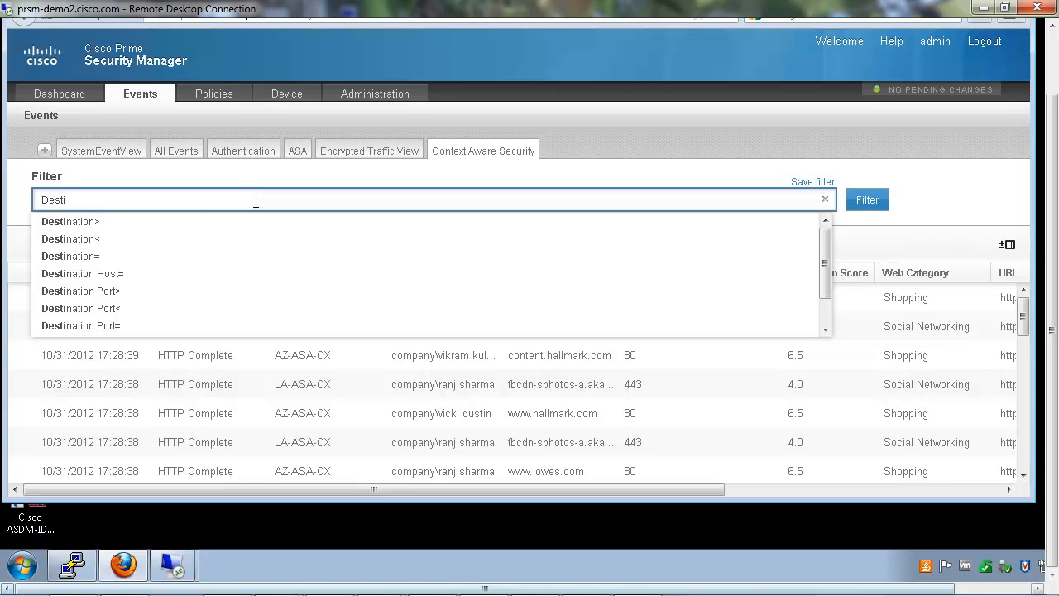
pyautogui.click(156, 274)
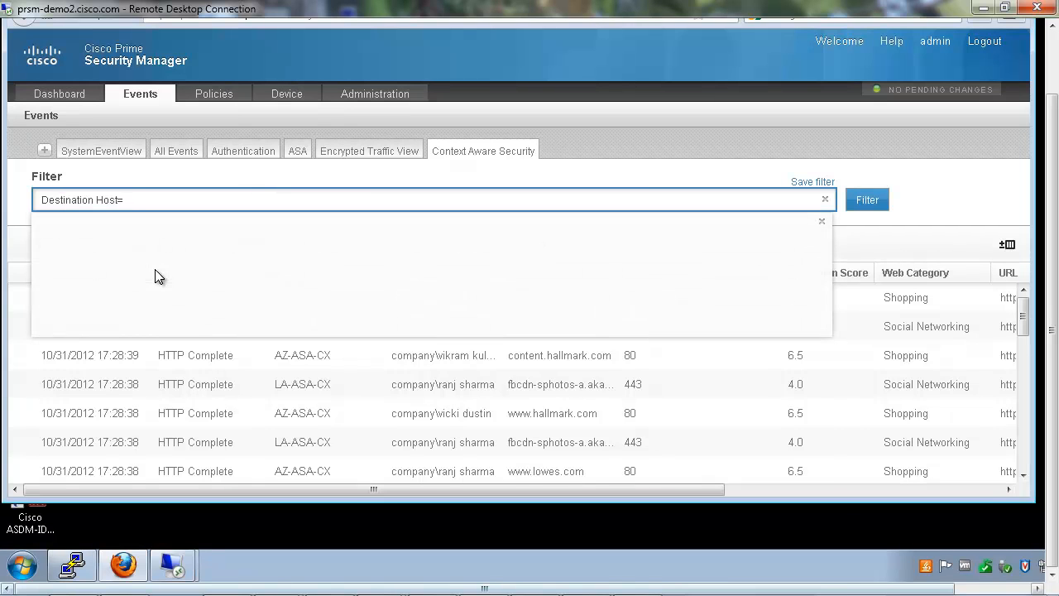
pyautogui.write('www')
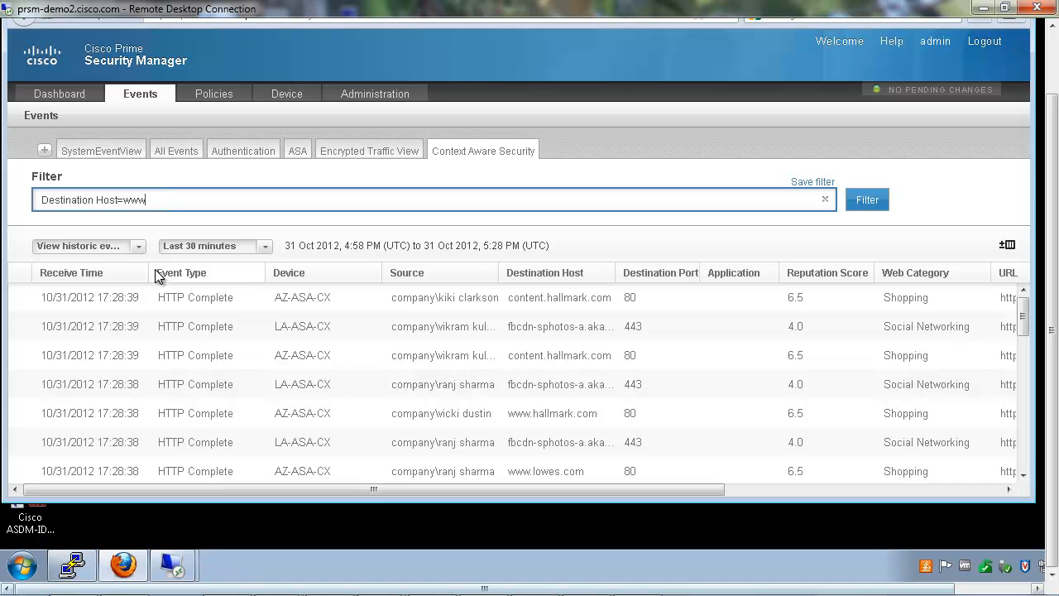
pyautogui.write('.stationeryworld.com')
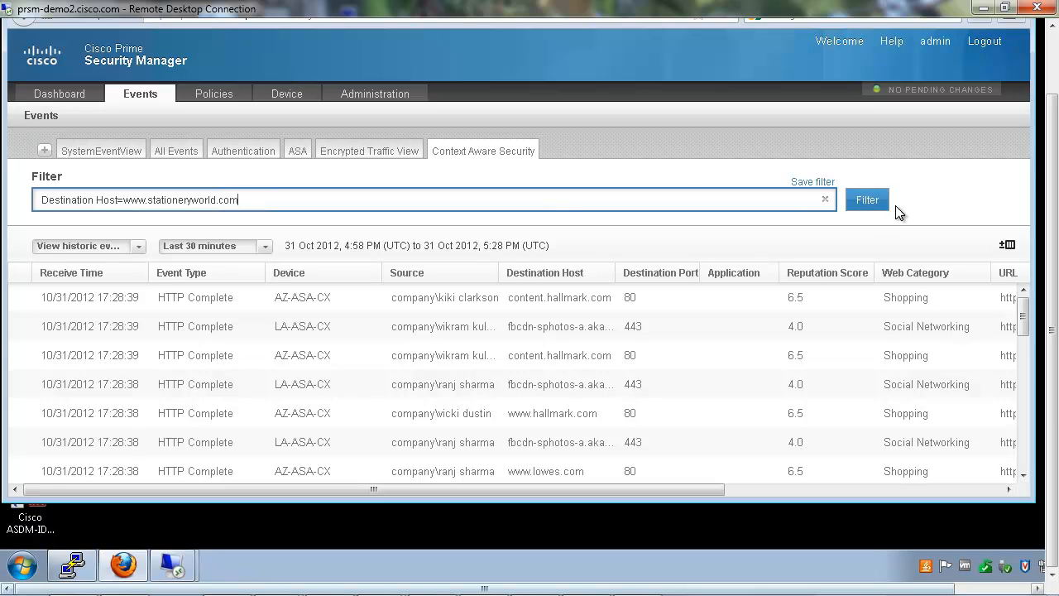
pyautogui.click(870, 203)
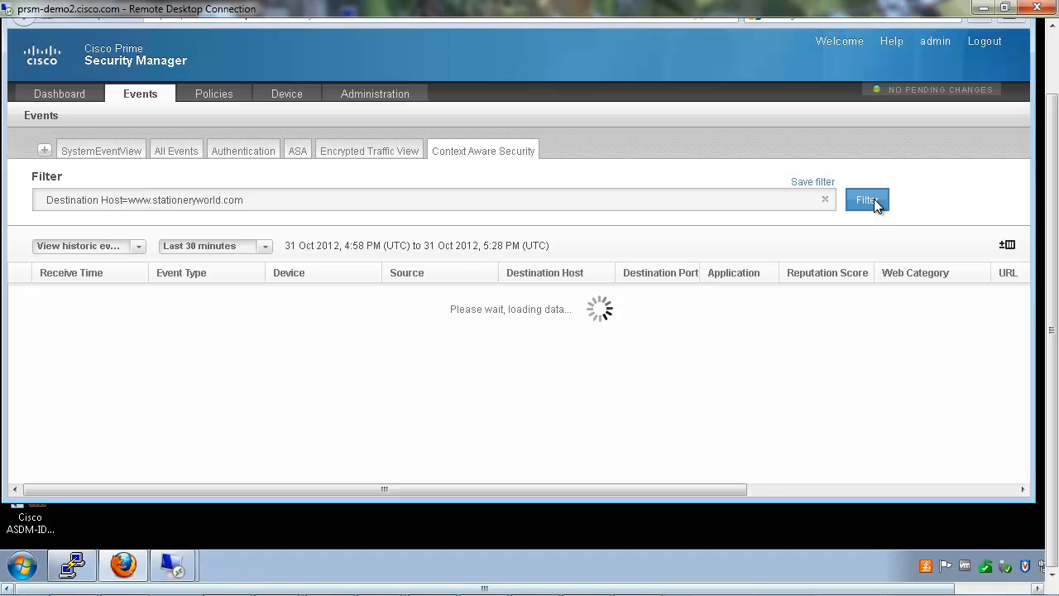